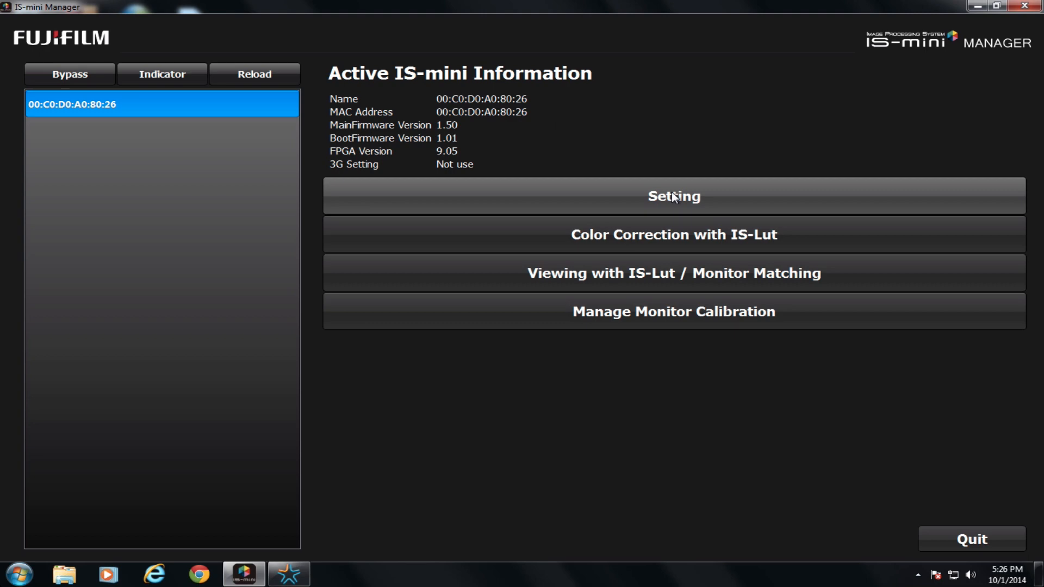
Rename the connected IS-mini device as "Demo with" followed by the person's first name
double_click(125, 107)
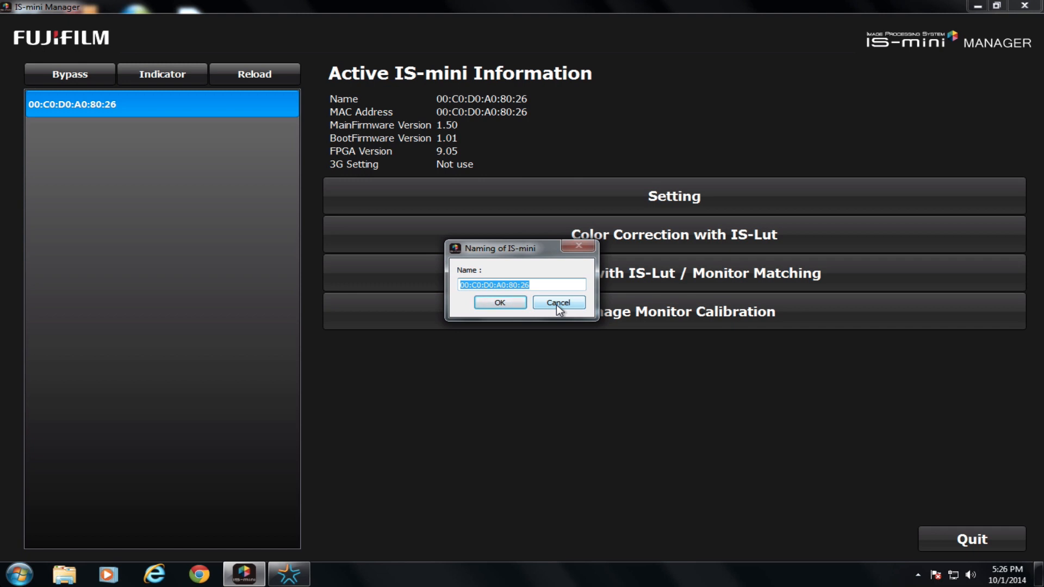
type("Demo")
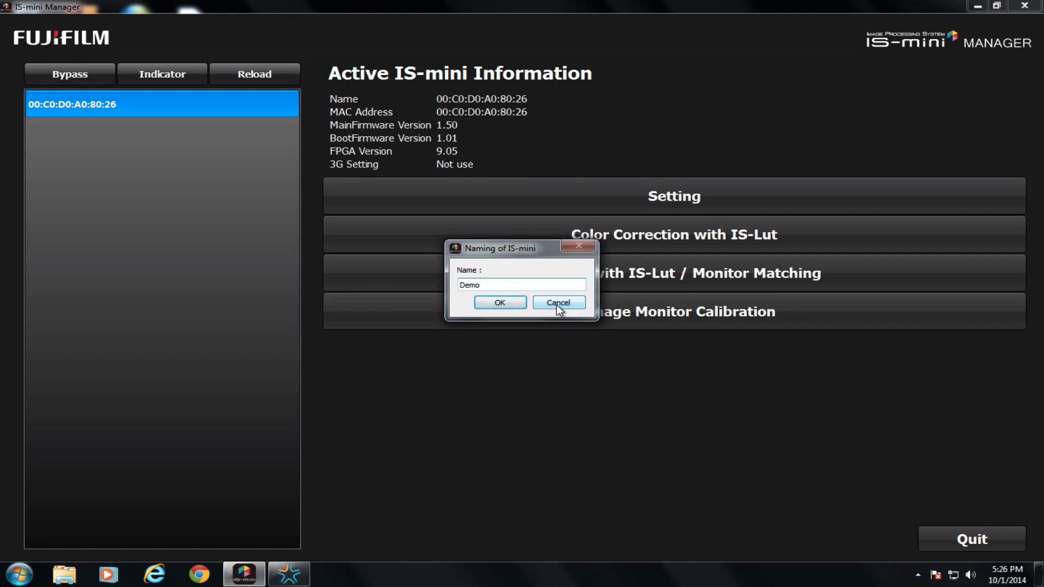
type(" with Michael")
key("Return")
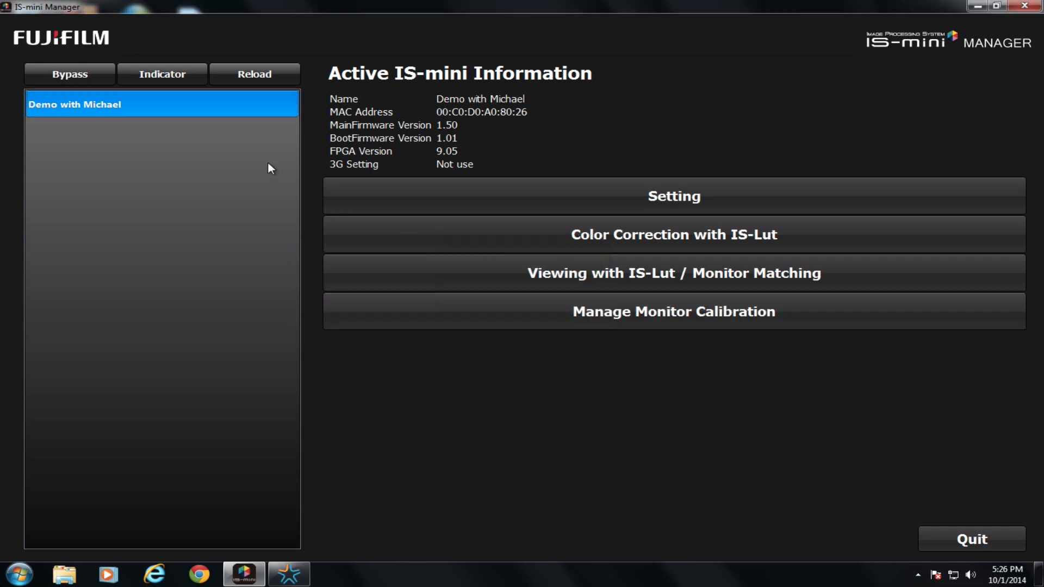
Rename the IS-mini device as "Arri camera 1"
double_click(119, 104)
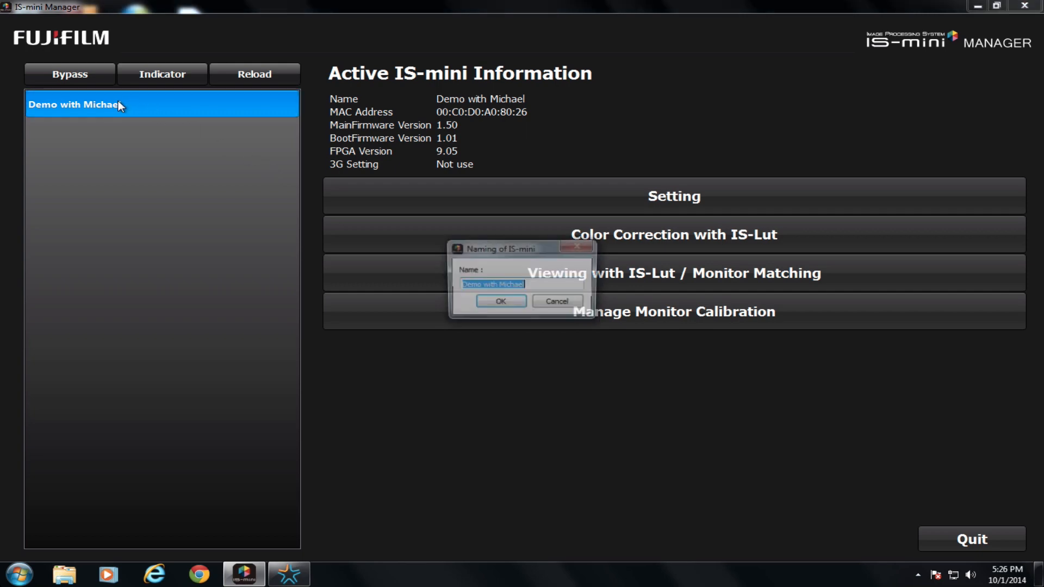
type("Arri")
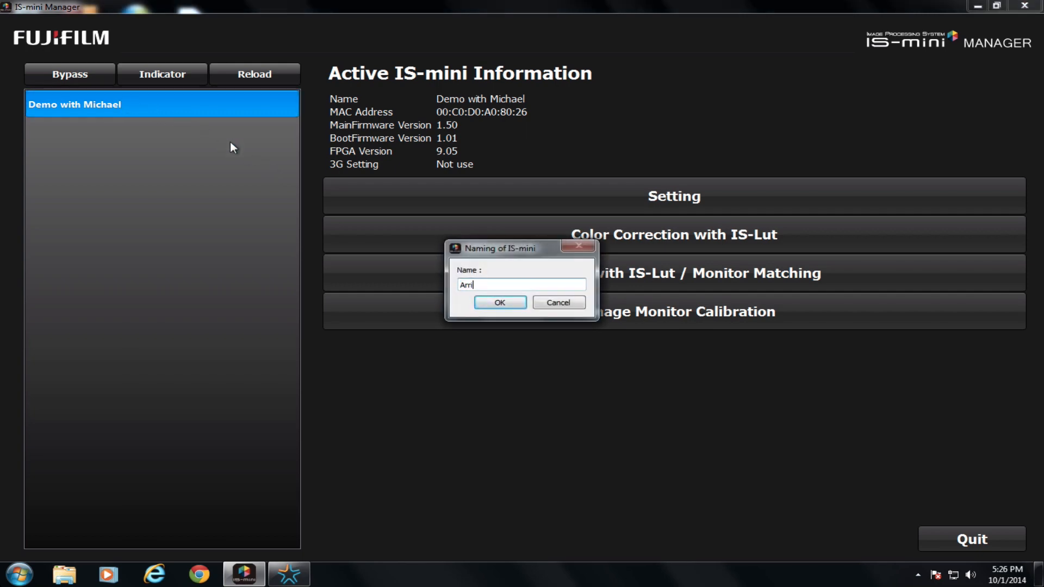
type(" camera 1")
key("Return")
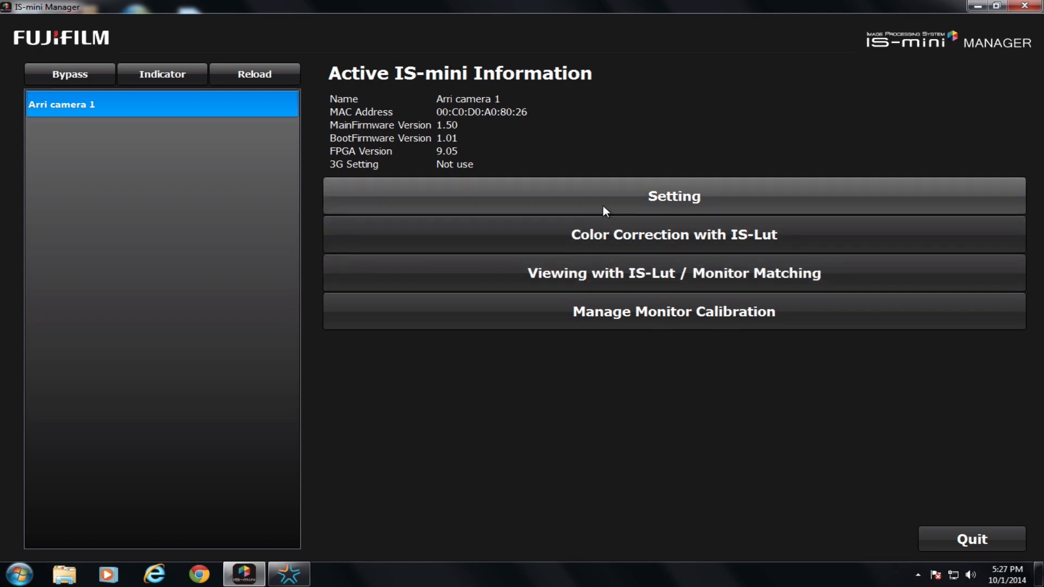
Enable the lookup table in the viewing settings for Arri camera 1 and choose the IS-Lut (*.islut) format
left_click(618, 273)
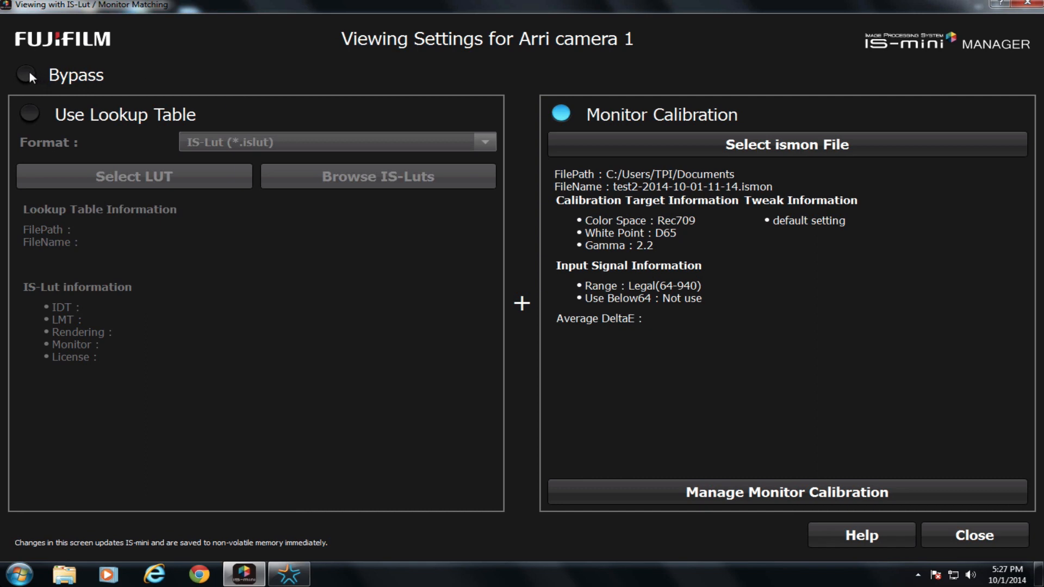
left_click(154, 112)
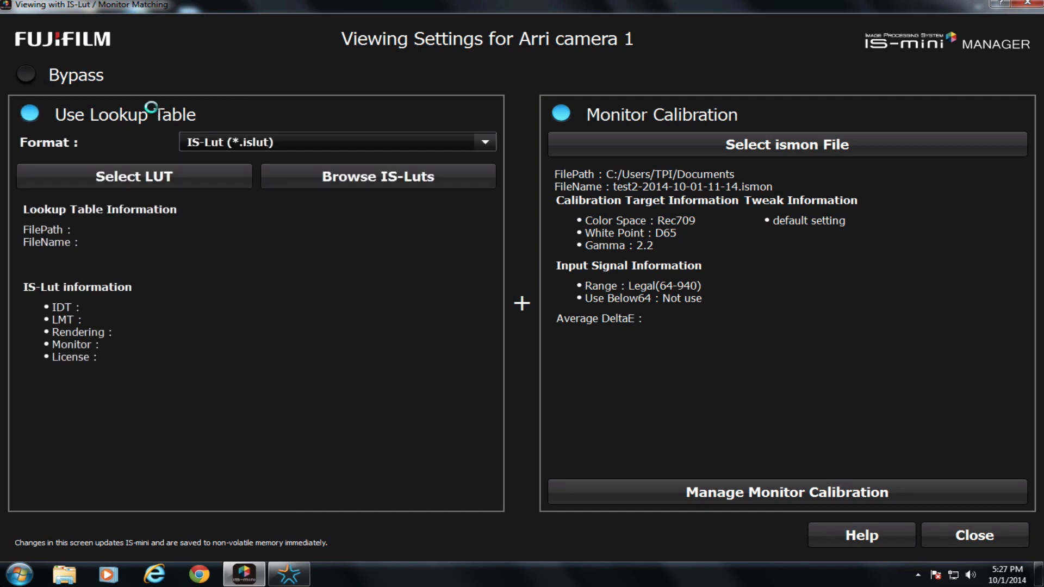
left_click(254, 144)
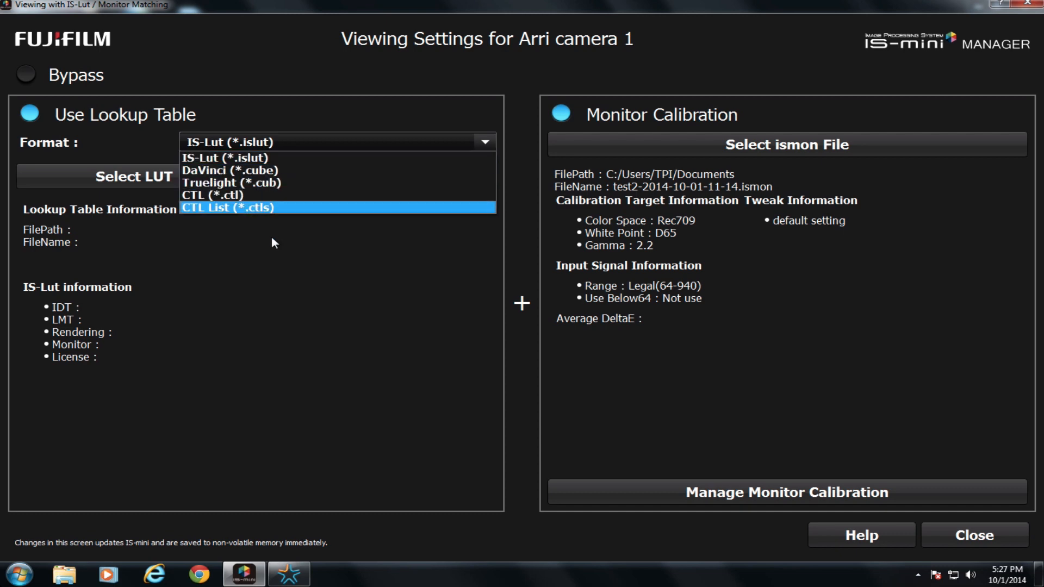
left_click(278, 153)
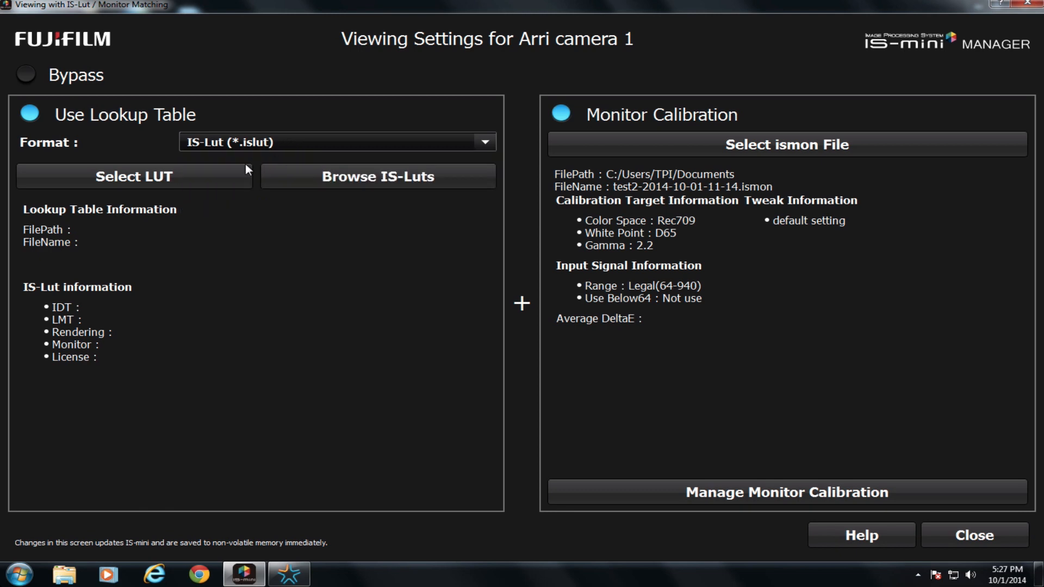
Look through the camera models in the IS-Luts library and leave it without opening a LUT
left_click(395, 182)
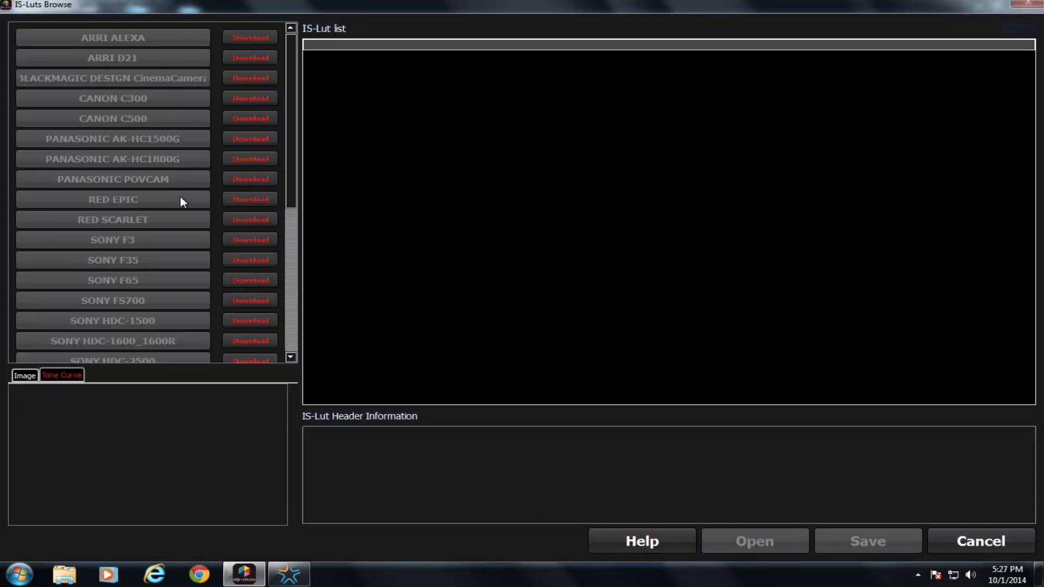
left_click(291, 226)
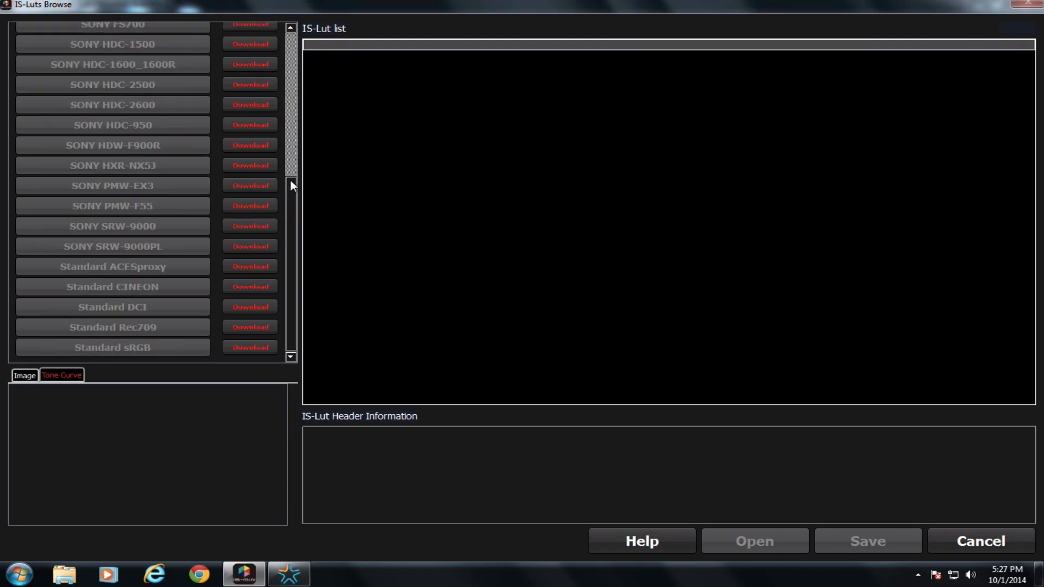
left_click_drag(291, 179, 289, 33)
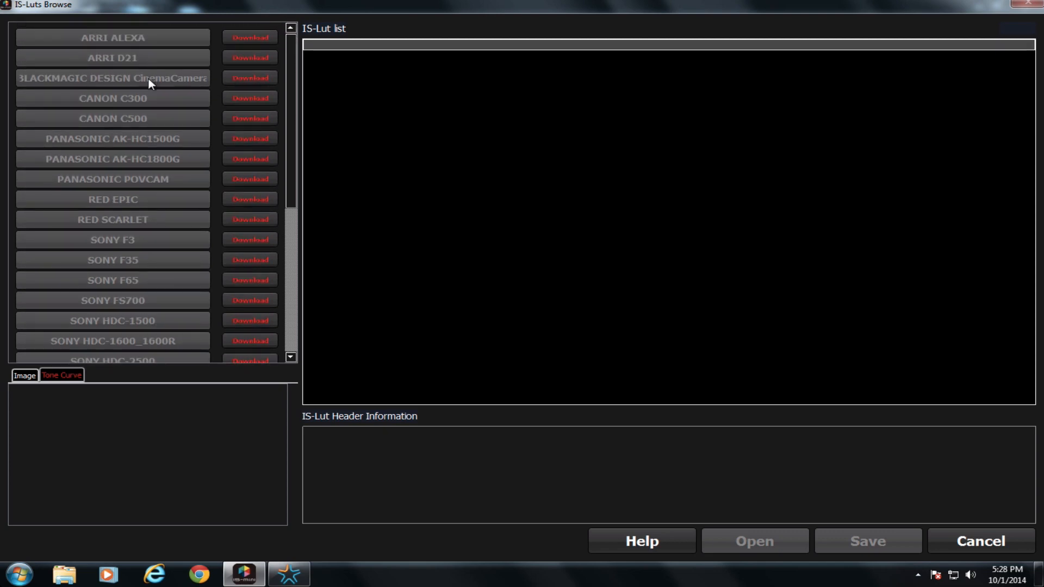
left_click_drag(291, 89, 298, 185)
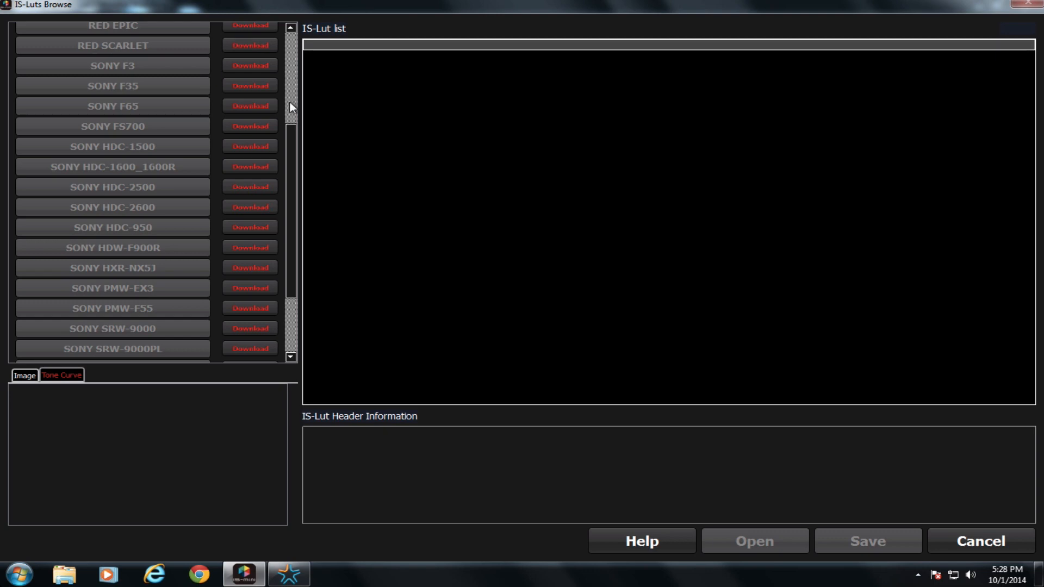
left_click_drag(291, 123, 291, 59)
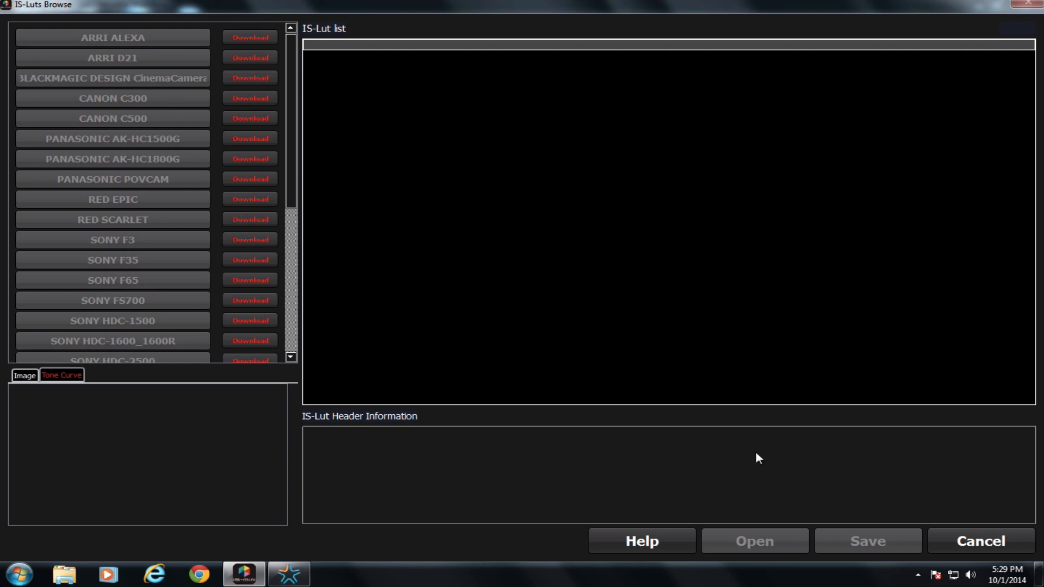
left_click(981, 542)
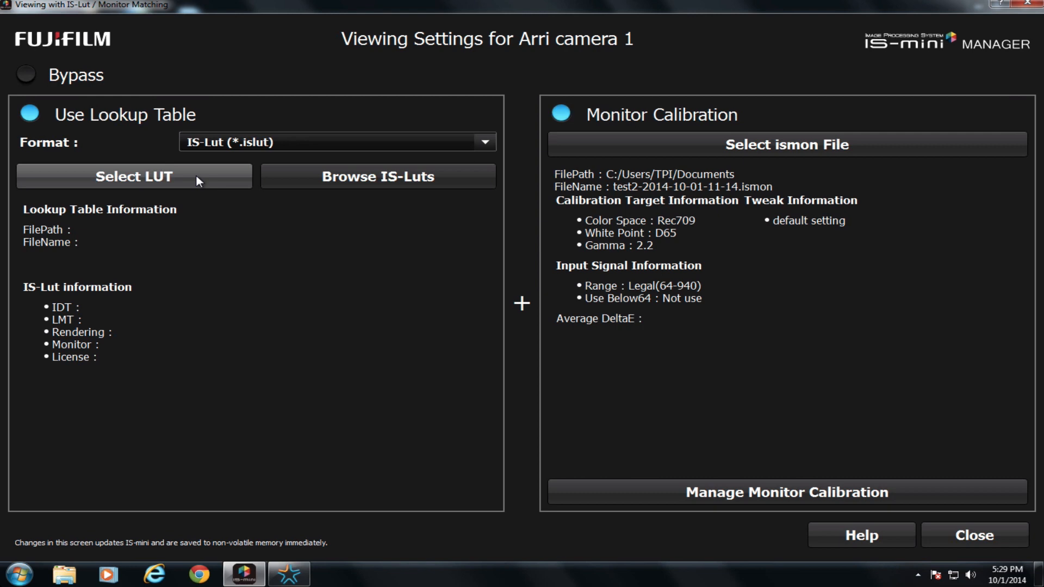
Turn off the lookup table, then check the available ismon files and leave the viewing settings without selecting one
left_click(36, 106)
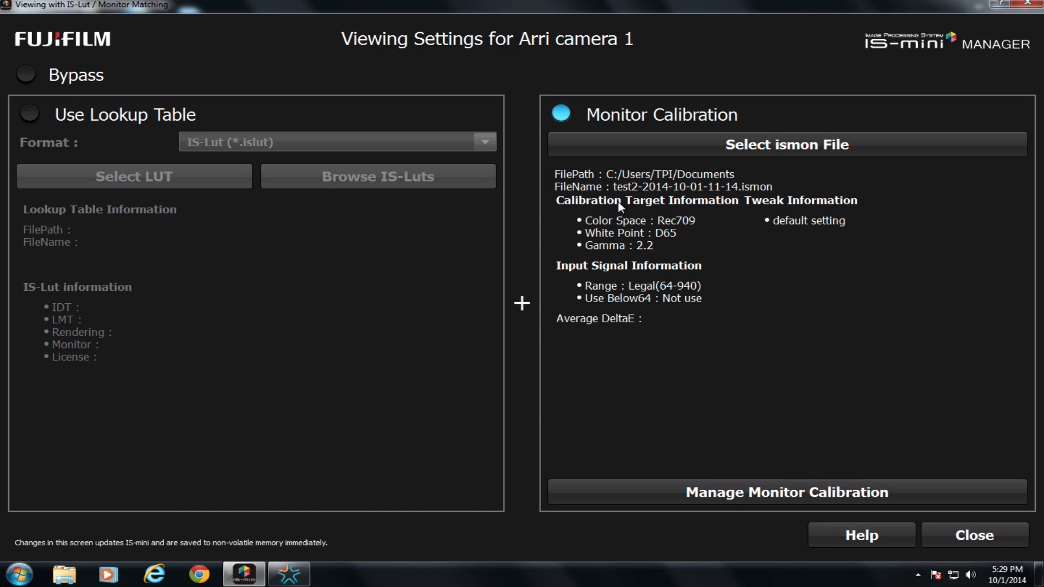
left_click(734, 148)
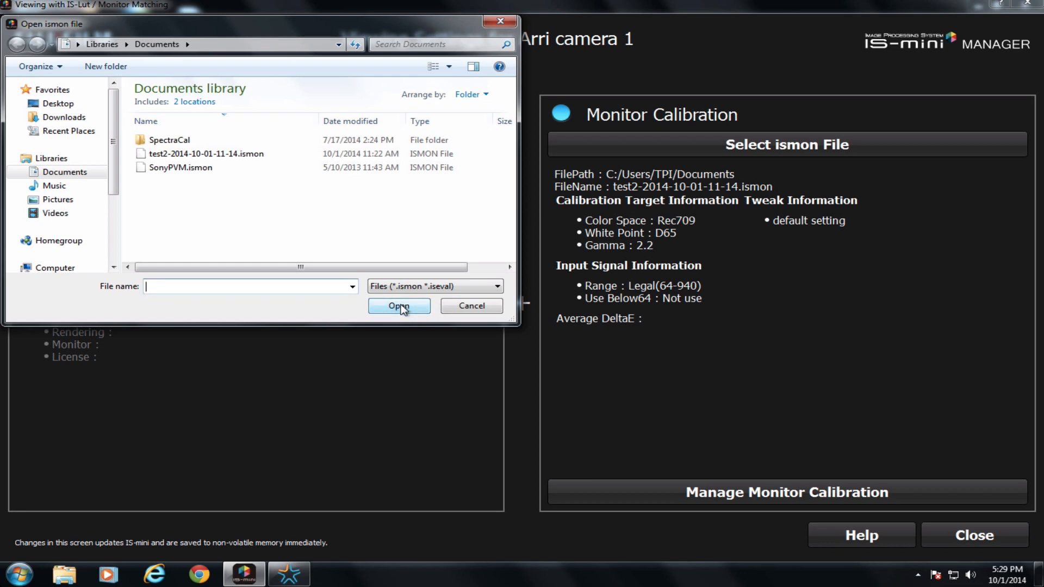
left_click(480, 308)
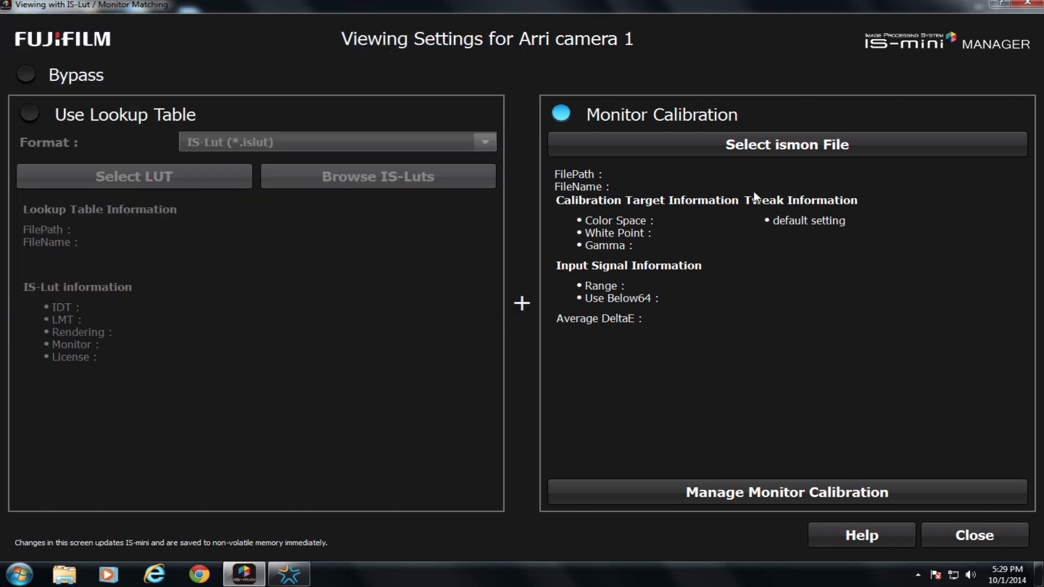
left_click(750, 145)
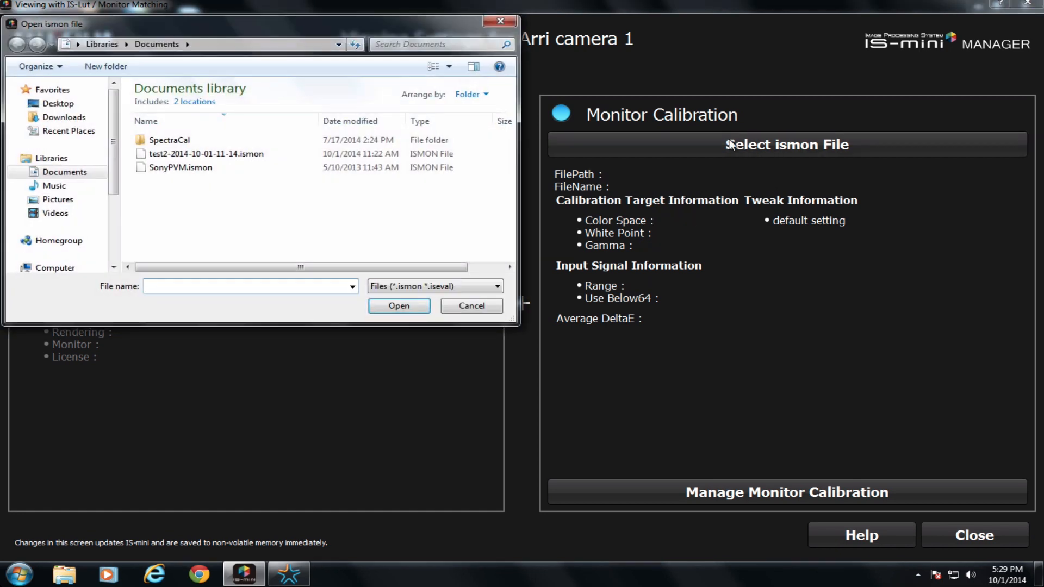
left_click(461, 307)
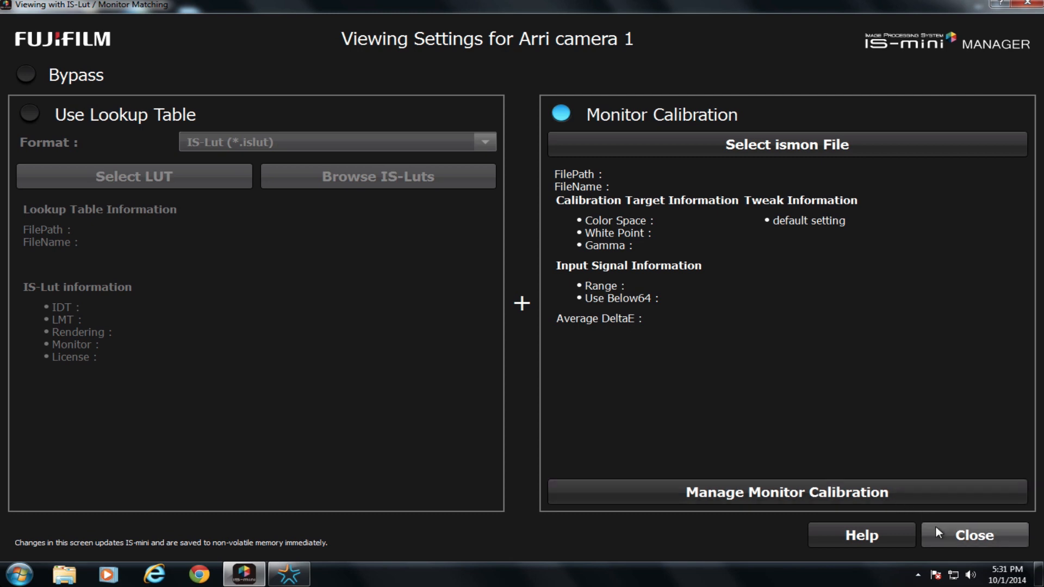
left_click(956, 536)
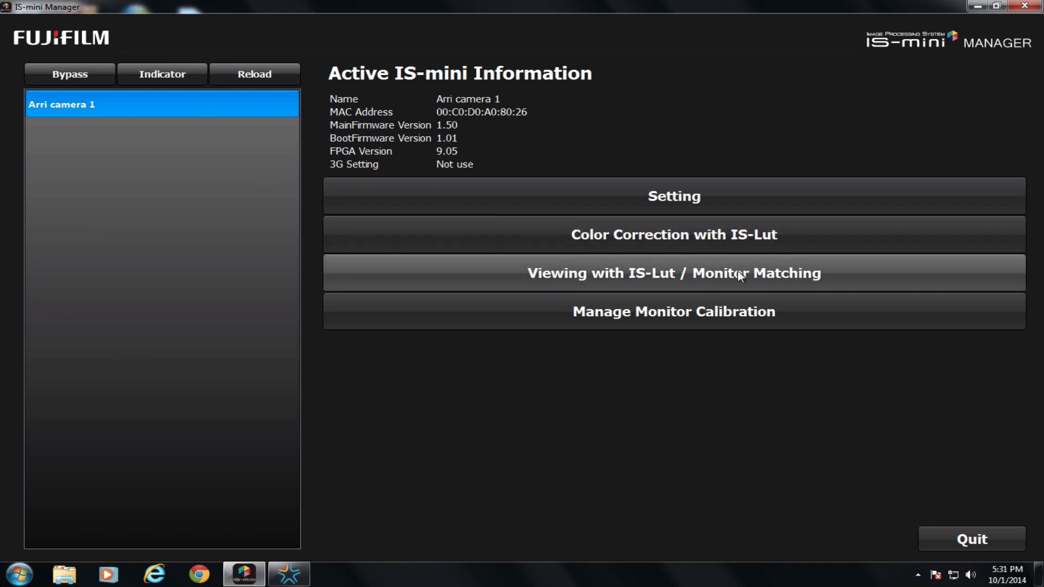
Open the settings from monitor calibration management and examine the brightness, color space and white point options
left_click(733, 306)
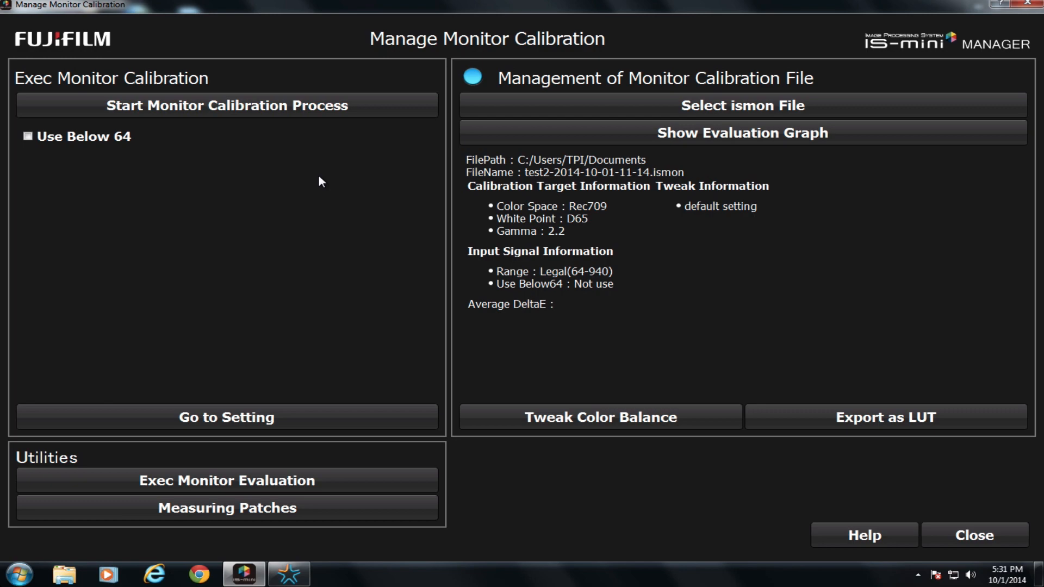
left_click(295, 418)
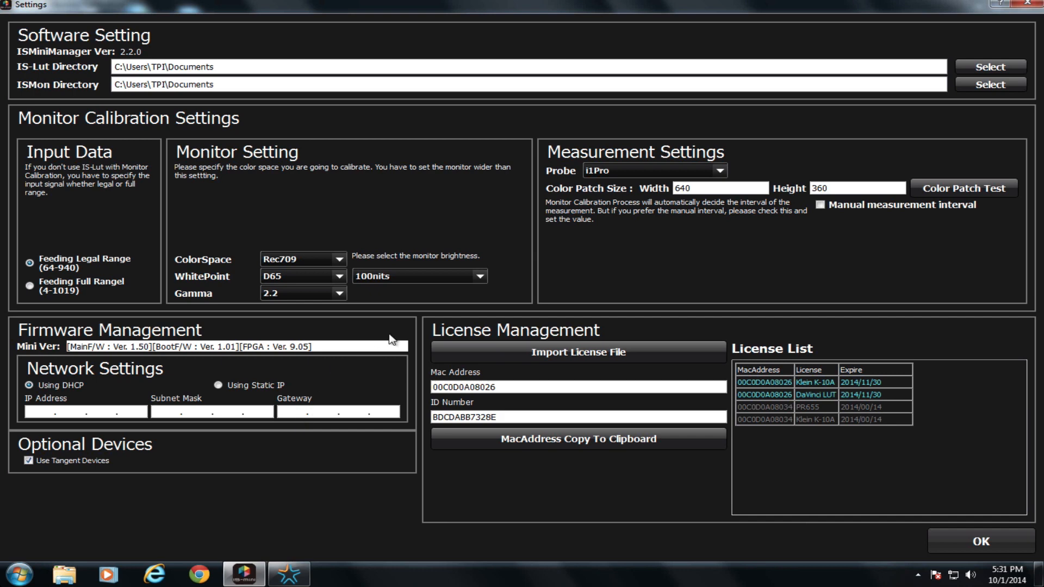
left_click(435, 276)
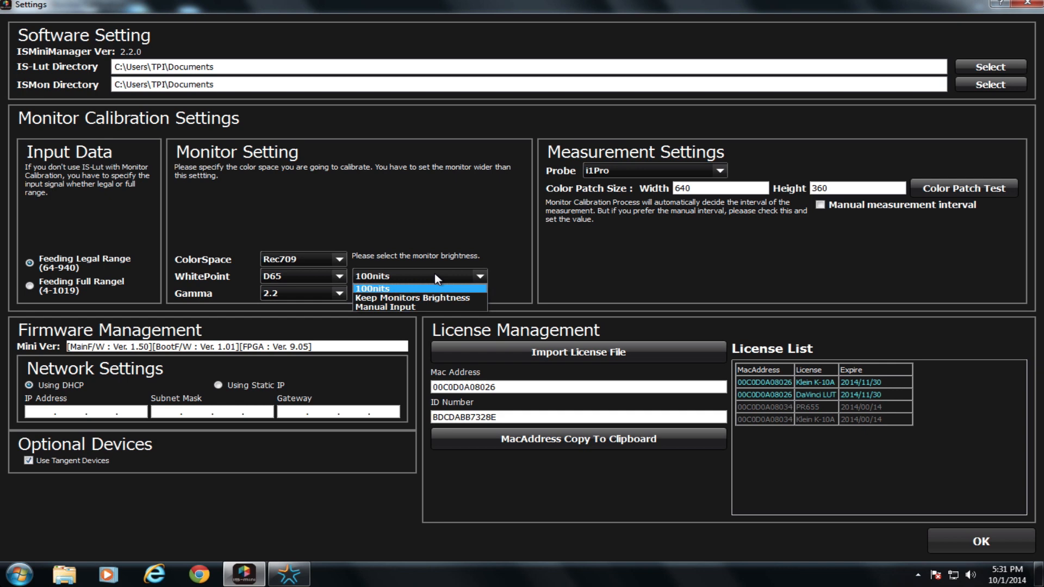
left_click(435, 275)
left_click(435, 275)
left_click(435, 273)
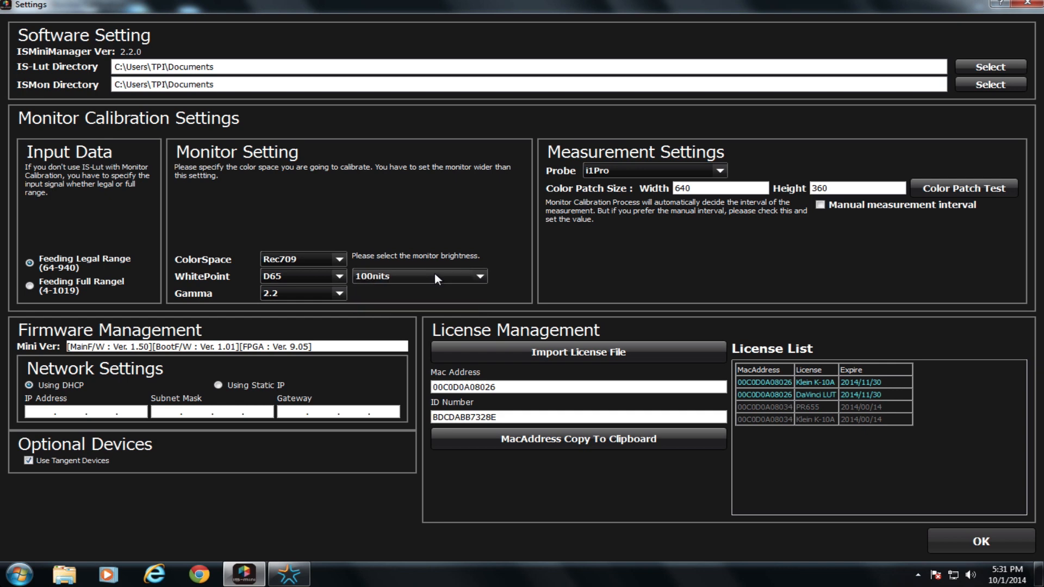
left_click(340, 257)
left_click(341, 256)
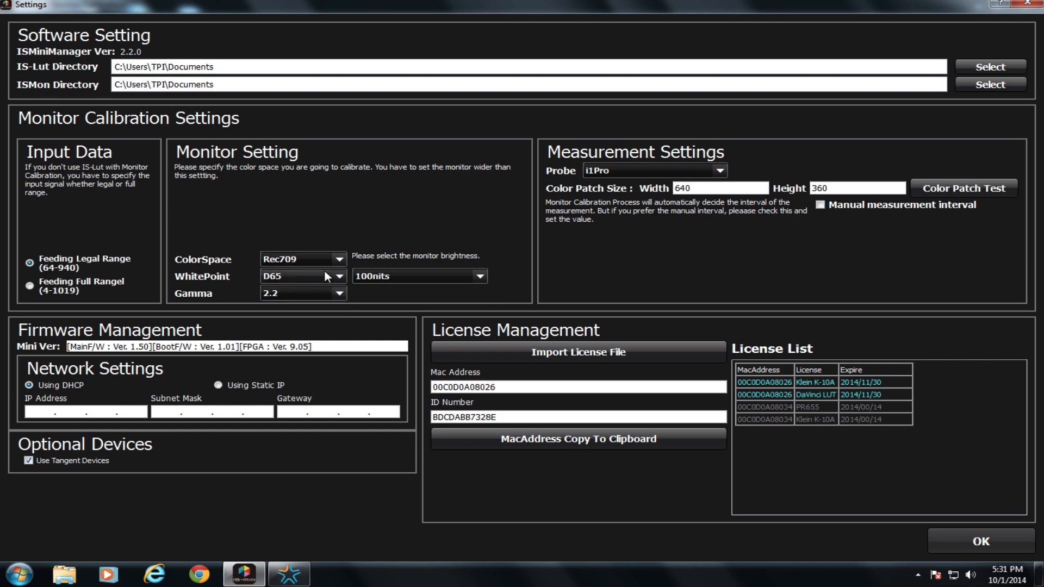
left_click(326, 277)
left_click(326, 279)
left_click(334, 257)
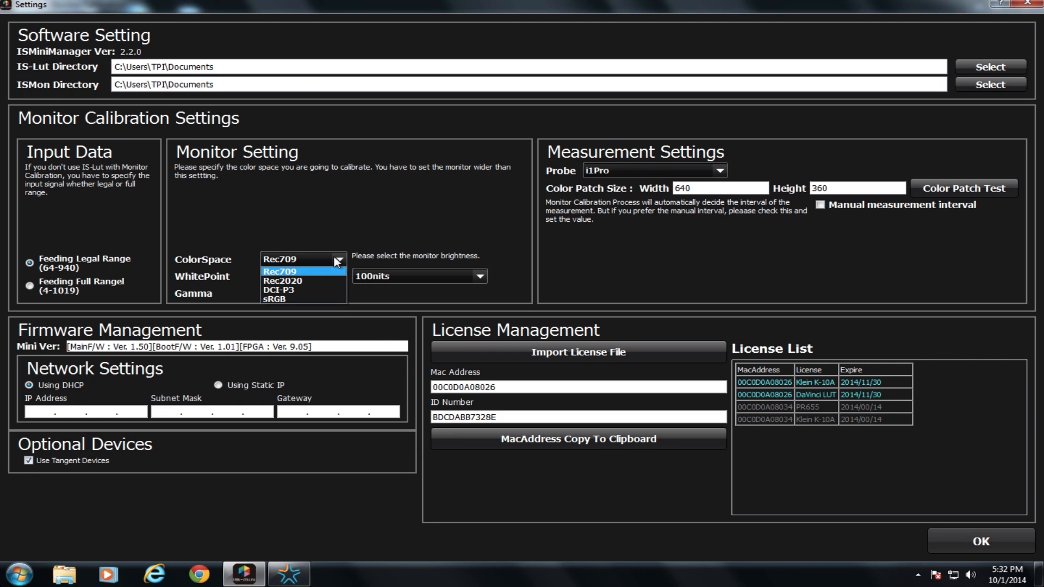
Try the Manual Input option for the monitor brightness, then set it to Keep Monitors Brightness
left_click(386, 272)
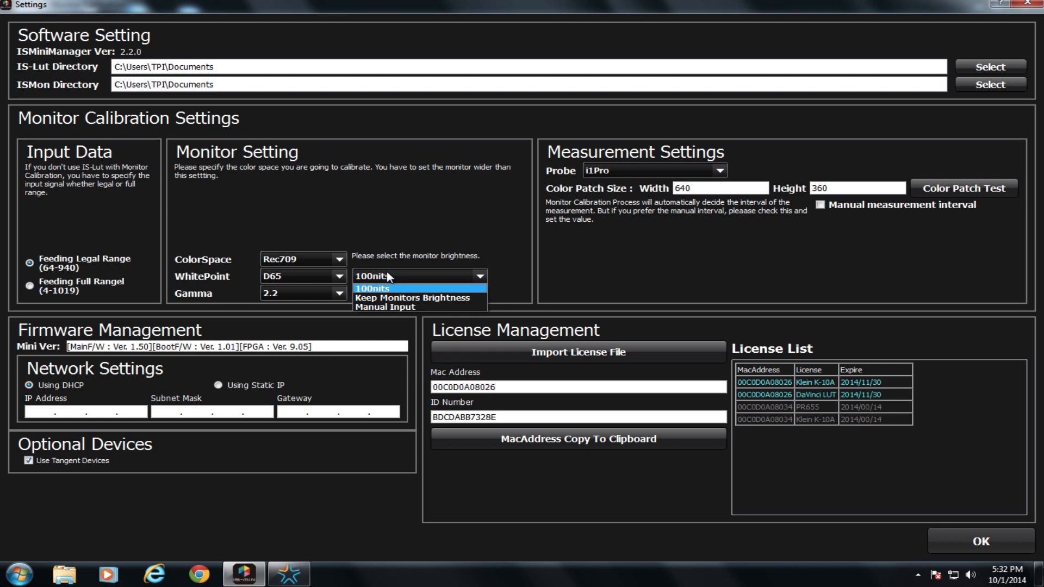
left_click(387, 307)
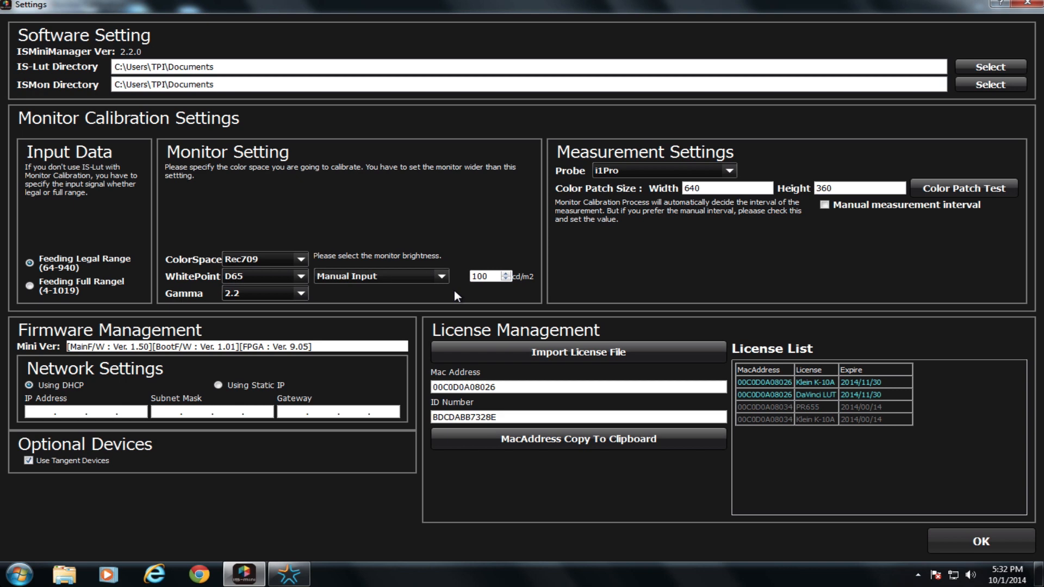
left_click(442, 277)
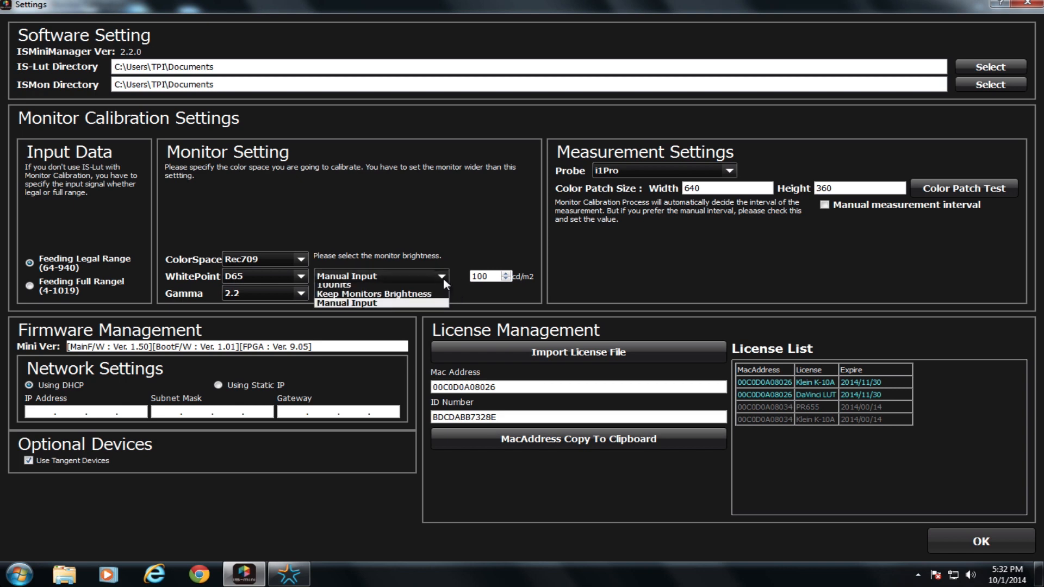
left_click(440, 298)
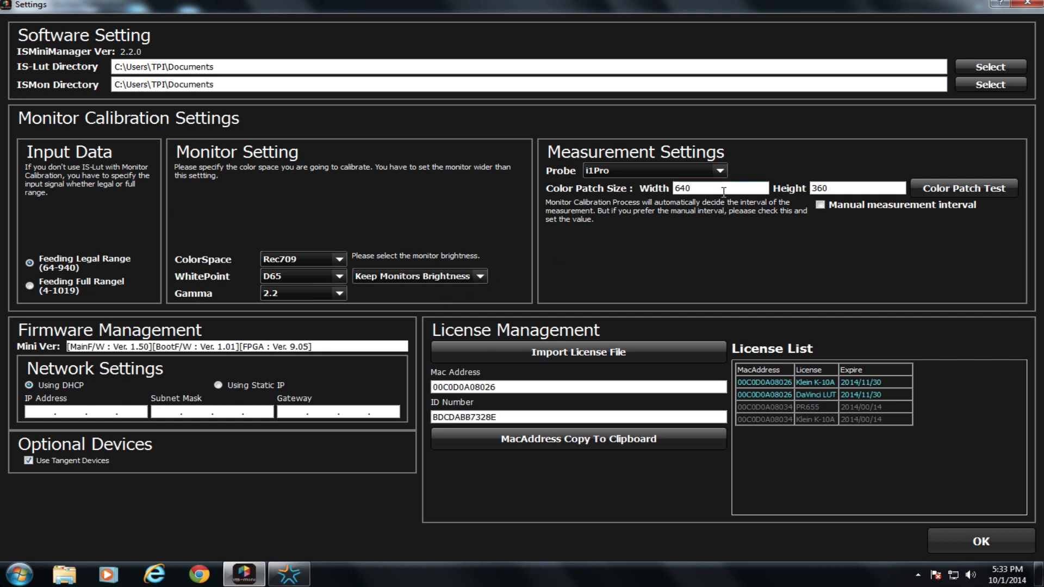
Review the available measurement probes while keeping i1Pro, and open the color patch test
left_click(720, 170)
left_click(721, 170)
left_click(721, 171)
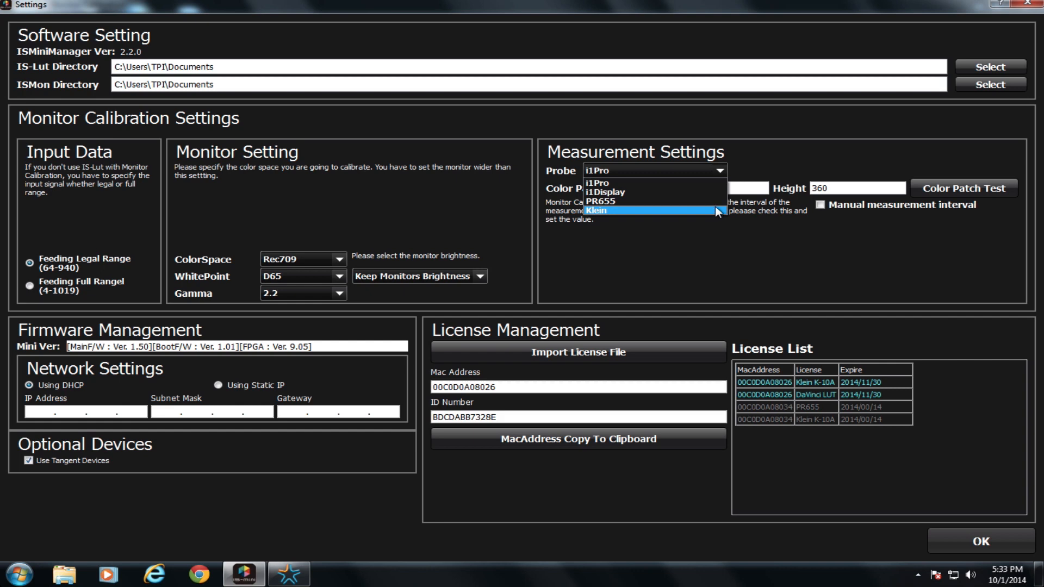
left_click(798, 253)
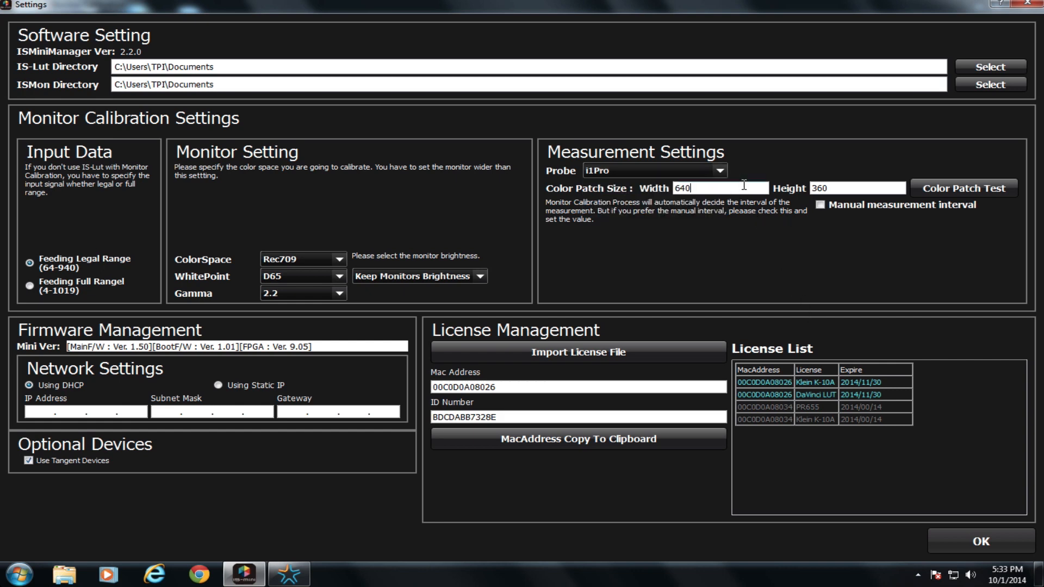
left_click(839, 189)
left_click(969, 188)
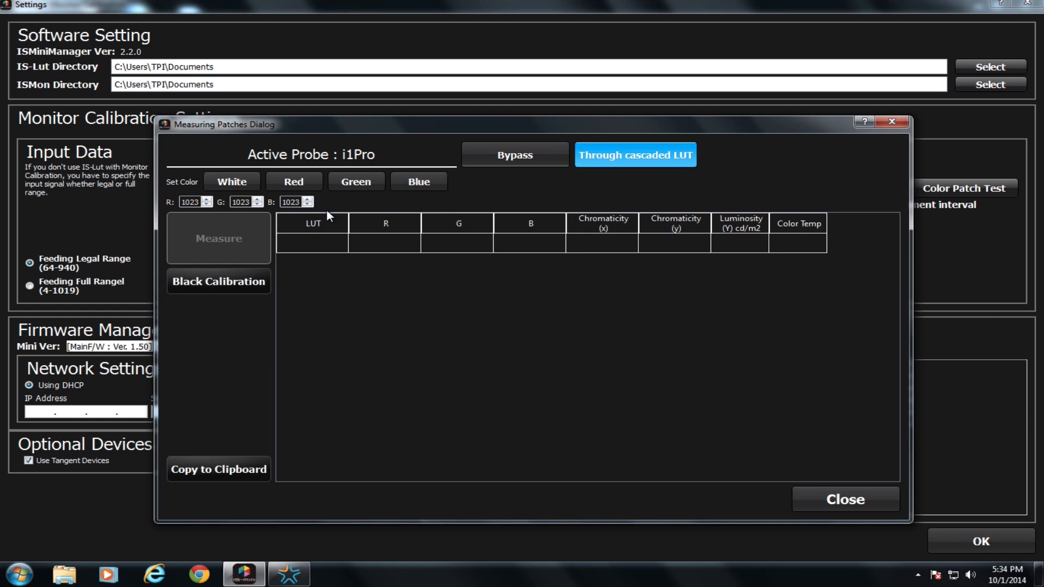
Switch the color patch test to Bypass and close it, then toggle Use Tangent Devices and leave the settings and calibration management
left_click(523, 156)
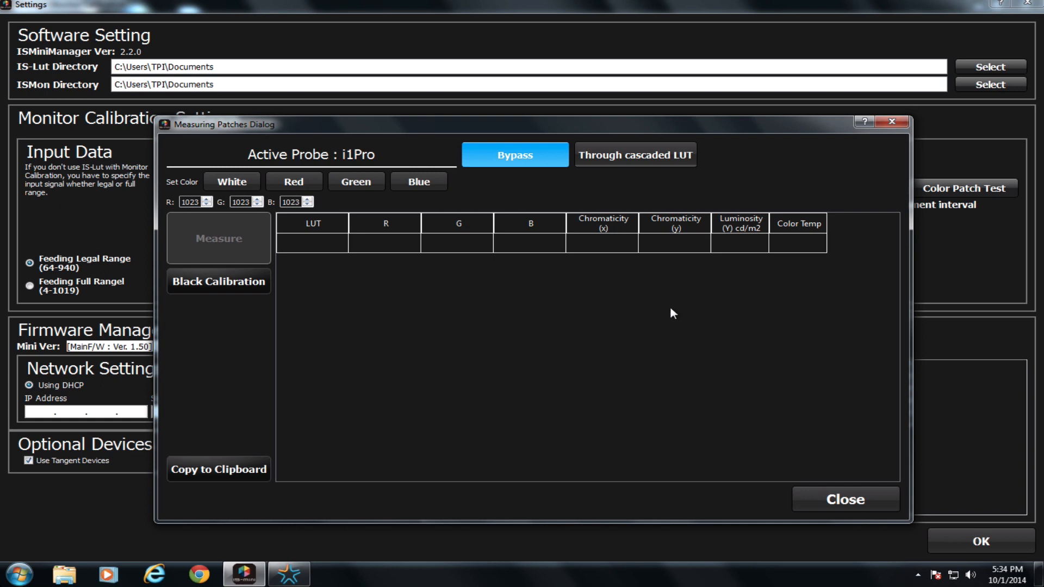
left_click(840, 503)
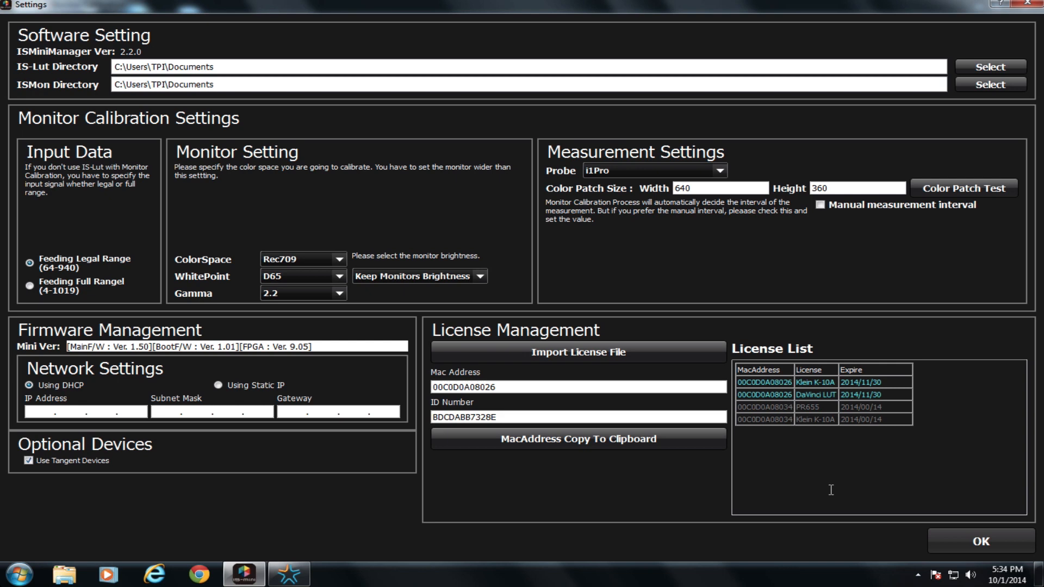
left_click(30, 460)
left_click(977, 546)
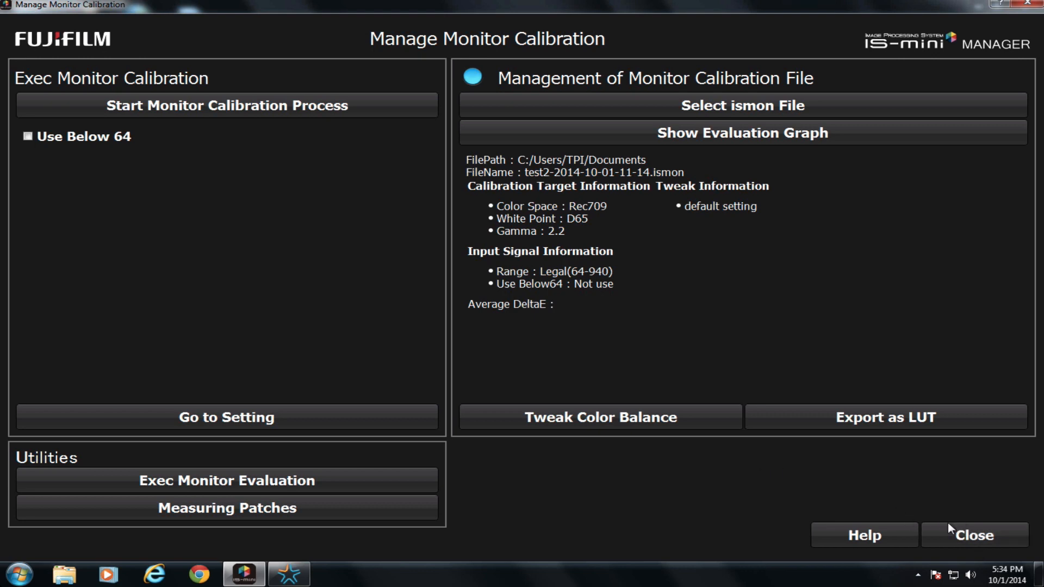
left_click(980, 538)
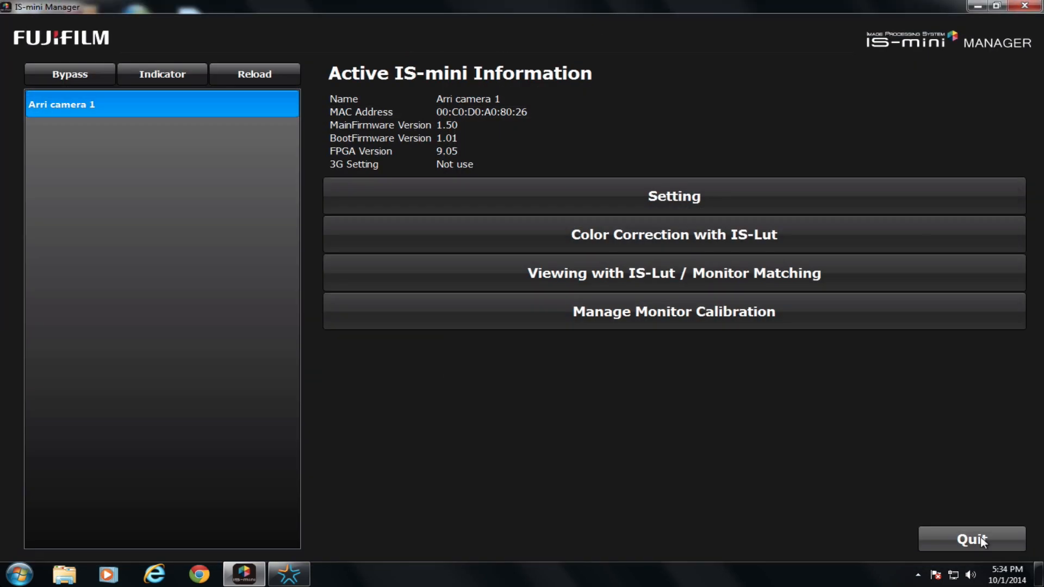
Check the viewing settings for Arri camera 1, then enable Use Below 64 in monitor calibration management
left_click(787, 280)
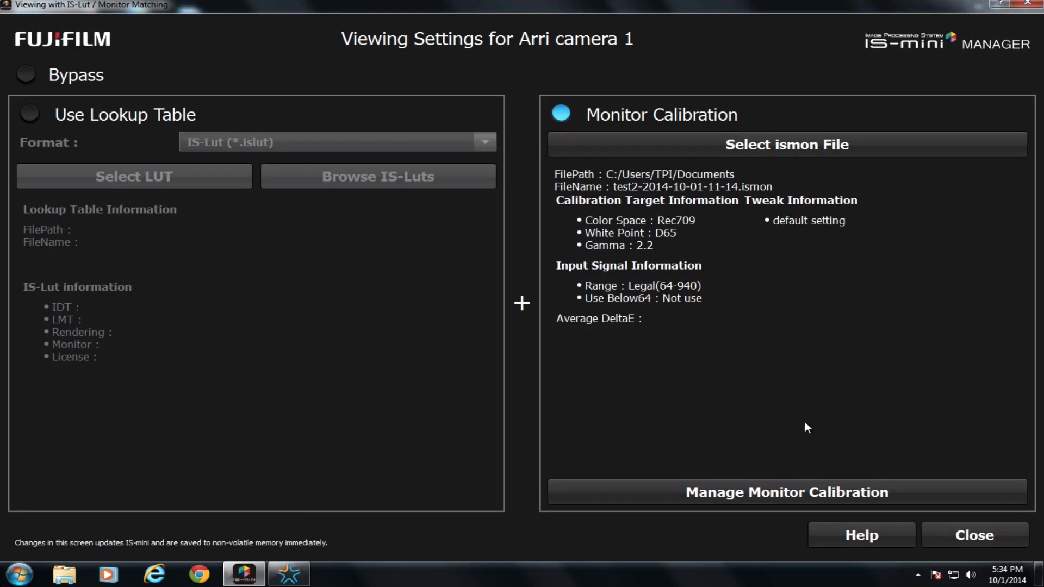
left_click(955, 539)
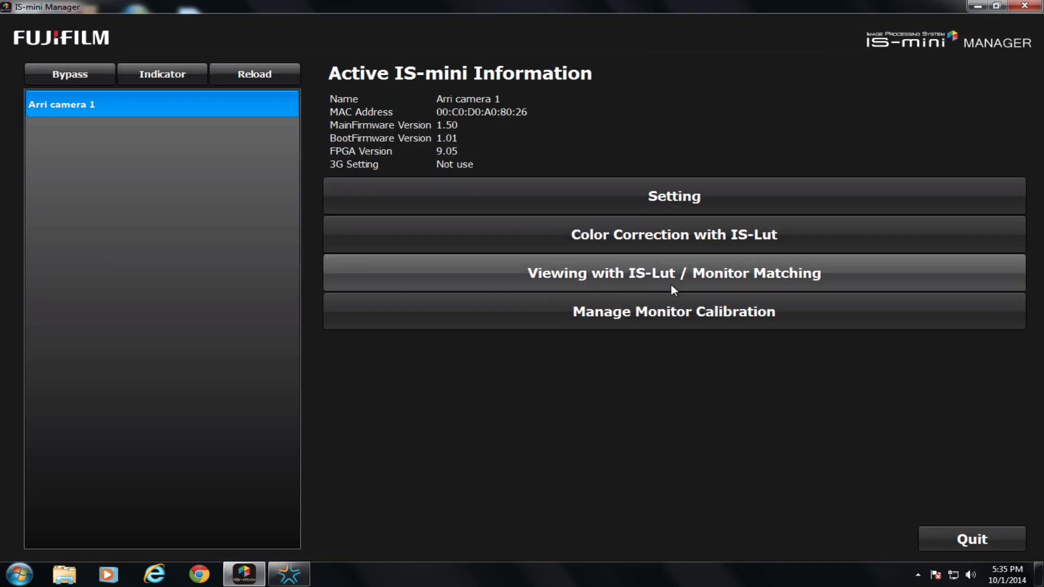
left_click(674, 313)
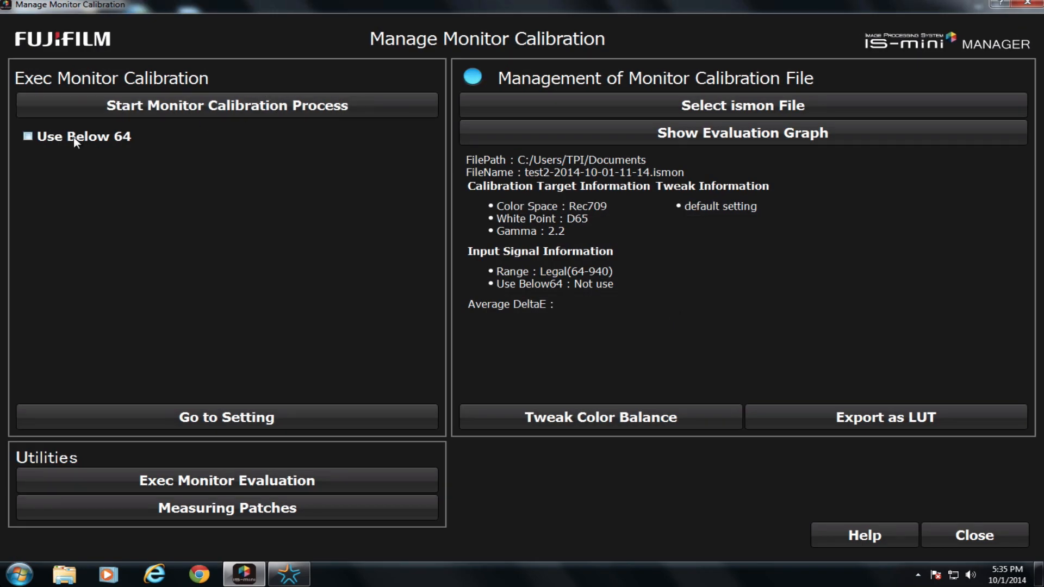
left_click(336, 111)
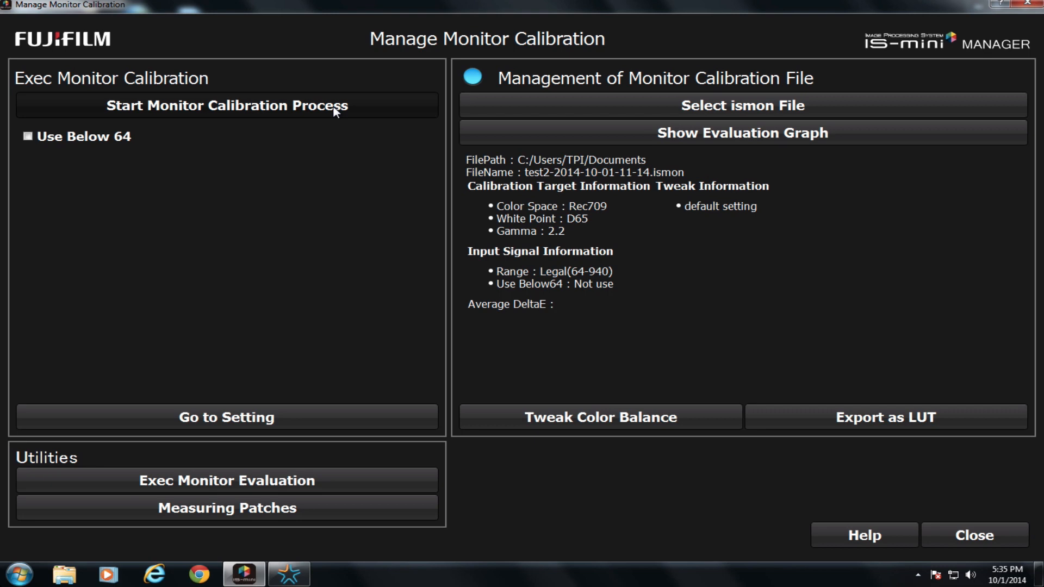
left_click(124, 139)
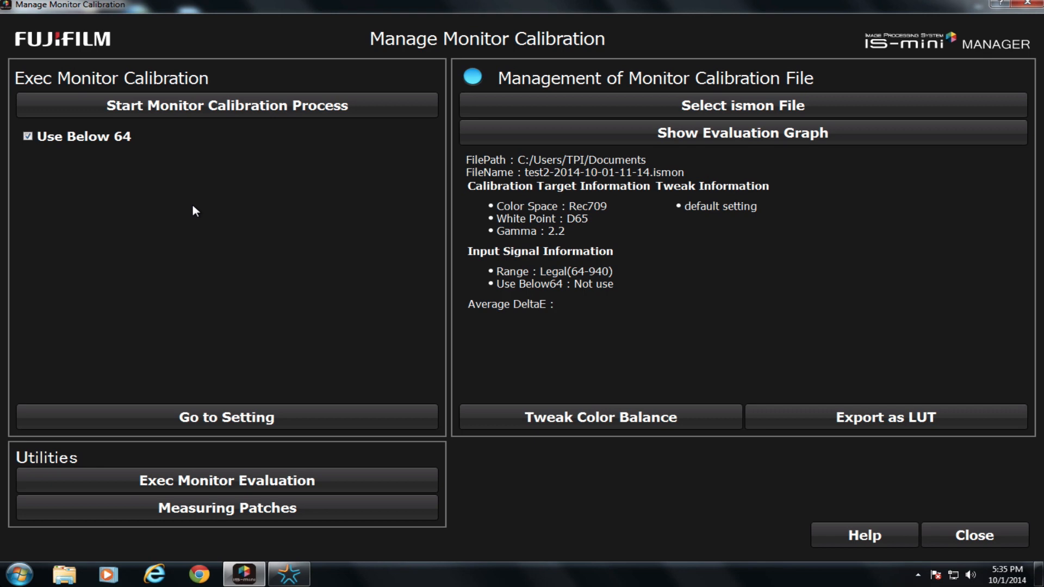
Start the monitor calibration process, confirm the i1Pro probe, and measure the white rectangle at the probe placement stage
left_click(260, 107)
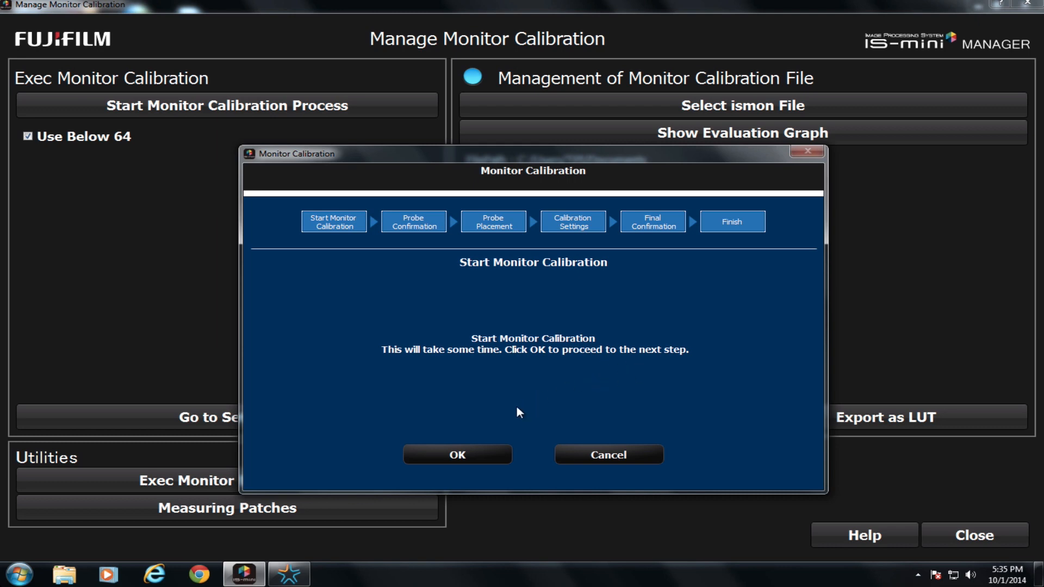
left_click(474, 455)
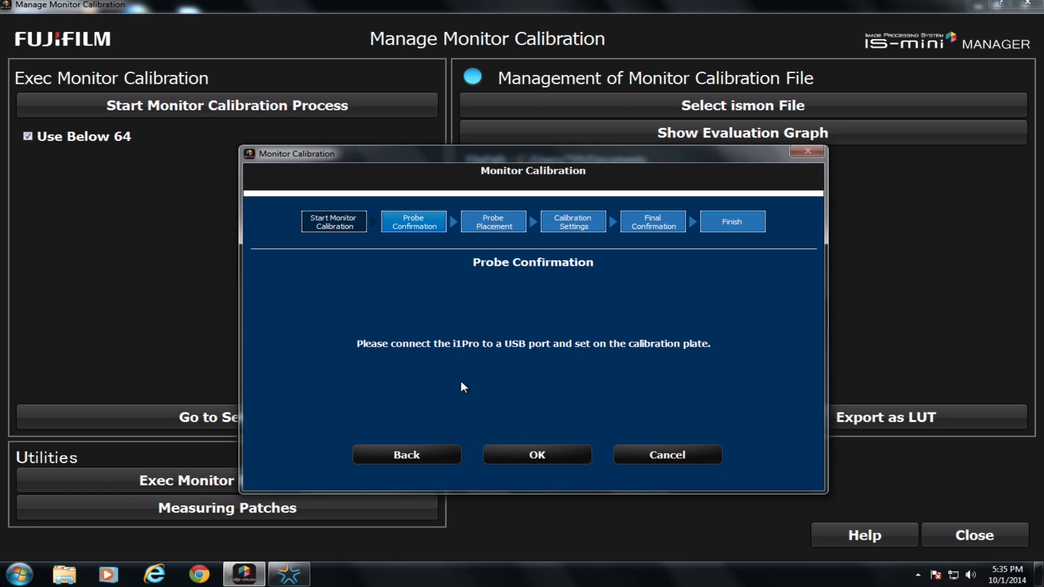
left_click(515, 449)
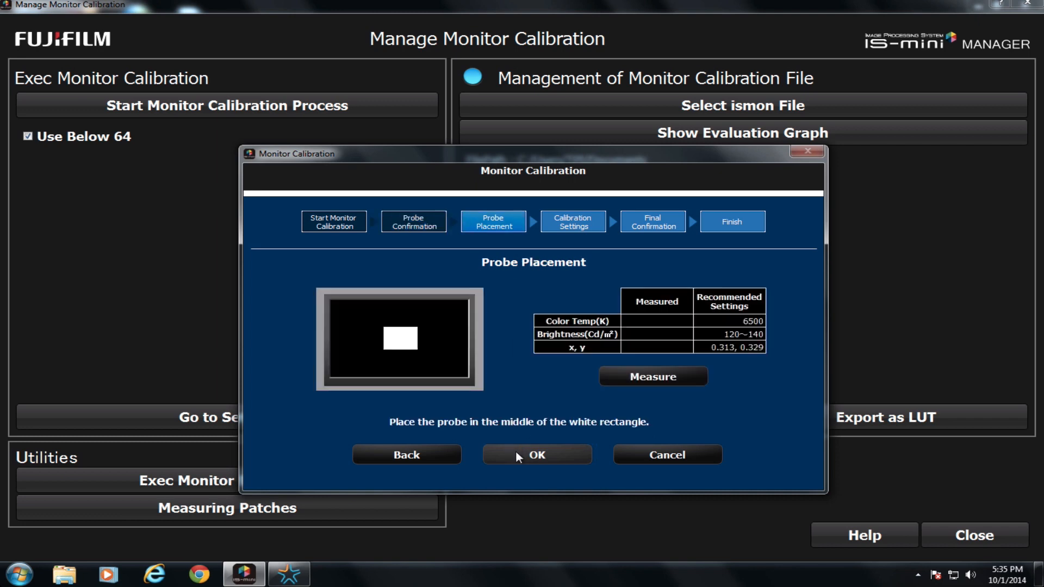
left_click(658, 373)
left_click(544, 450)
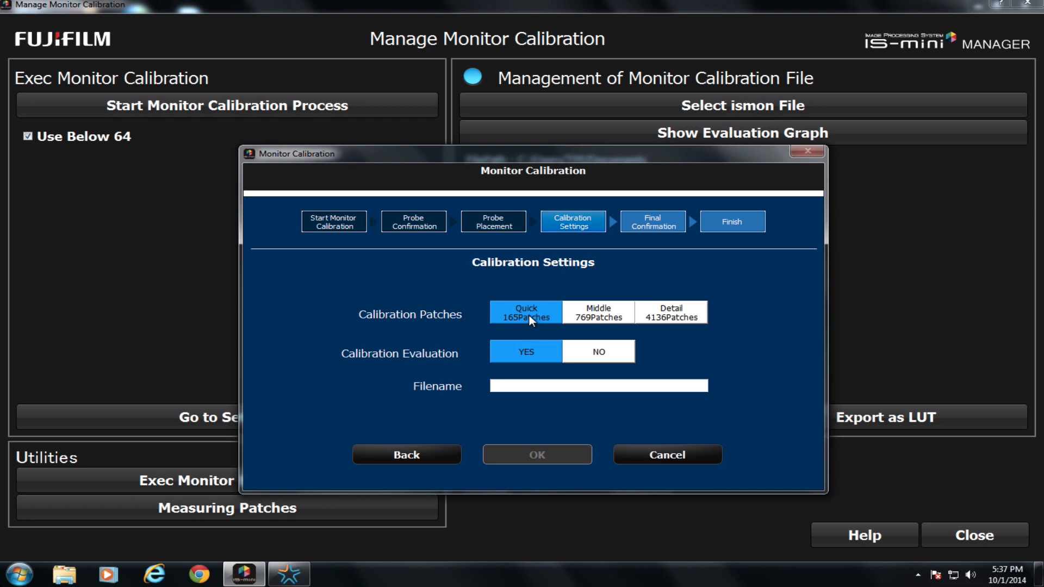
Configure the calibration with Middle 769 patches and no evaluation, and name the file FSI OLED1 2.2 Gamma
left_click(598, 313)
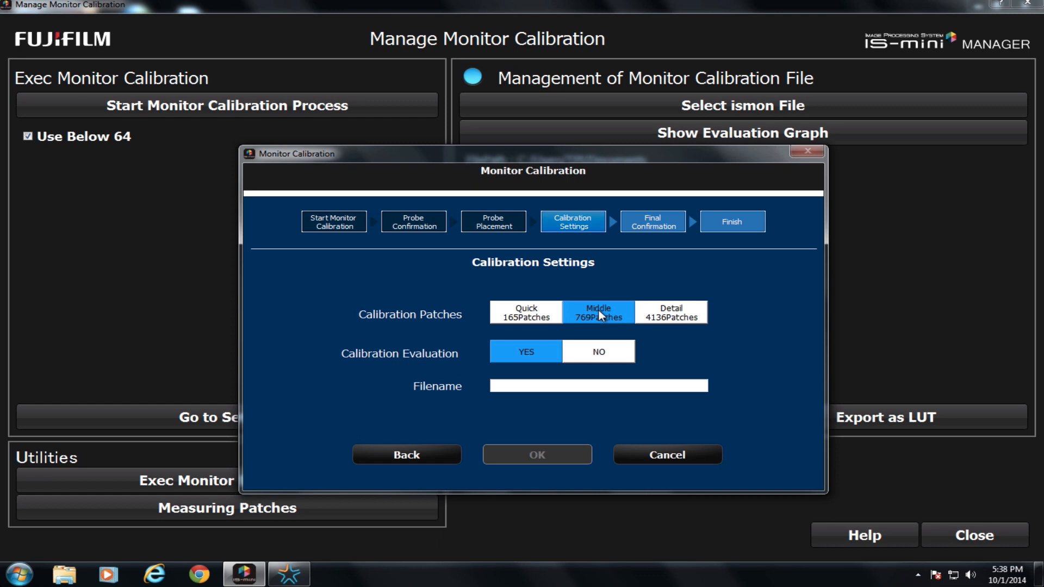
left_click(593, 351)
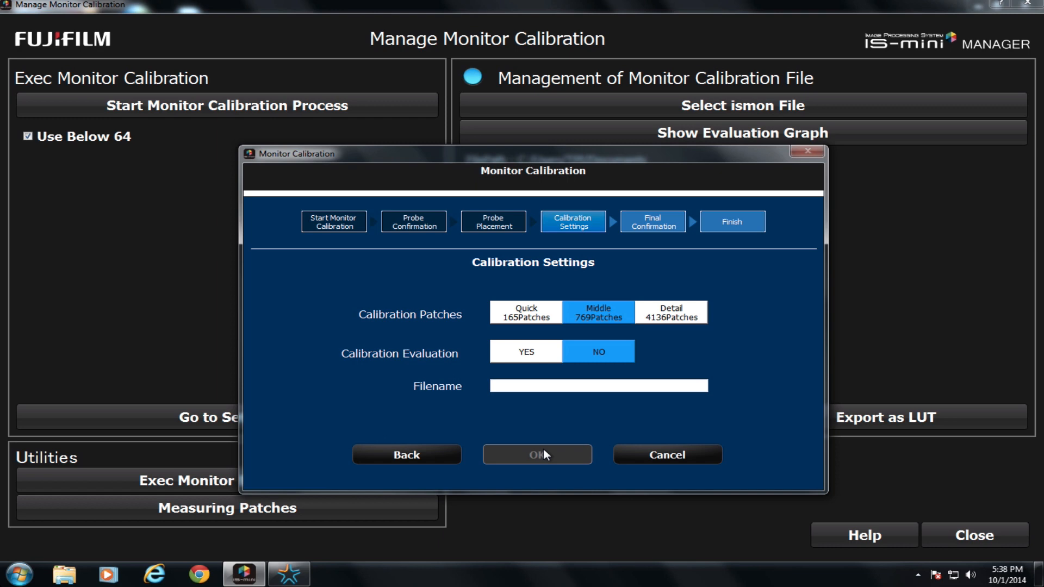
left_click(563, 390)
type("FSI OLED1")
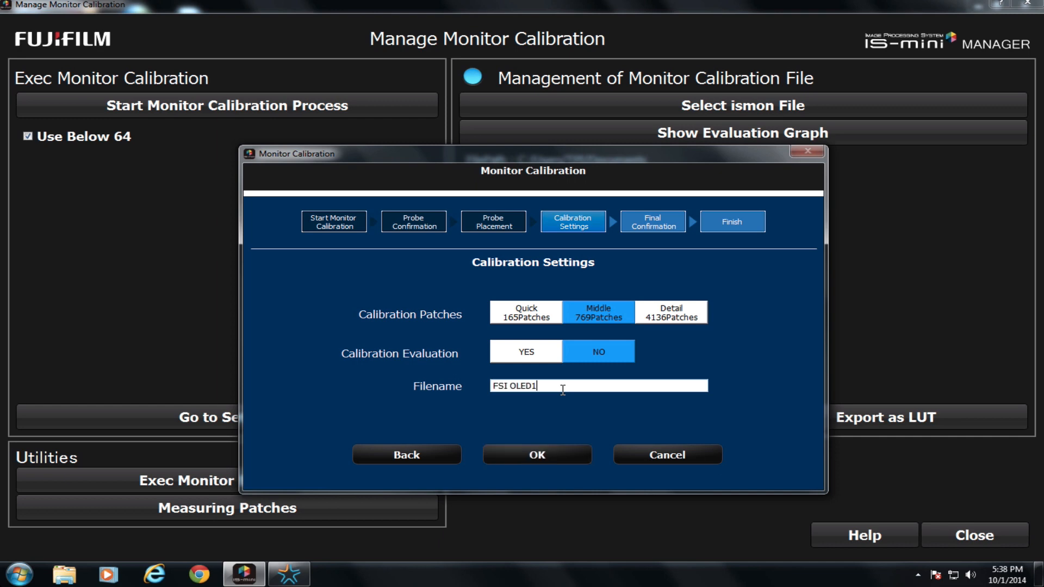
type(" 2.2 Gamma")
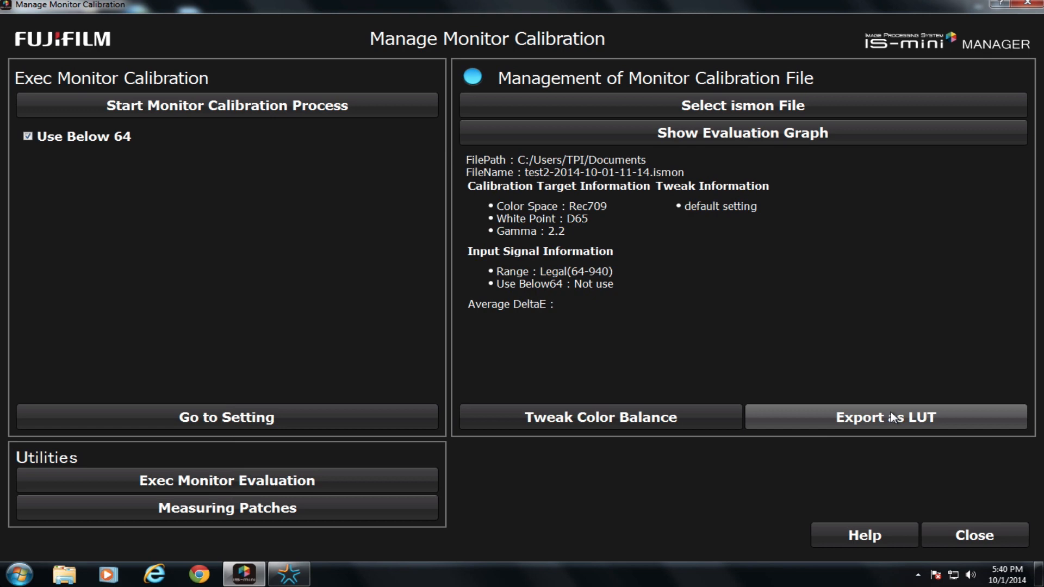
Review the Flanders Monitors and DaVinci formats for LUT export, then cancel the export and leave calibration management
left_click(892, 417)
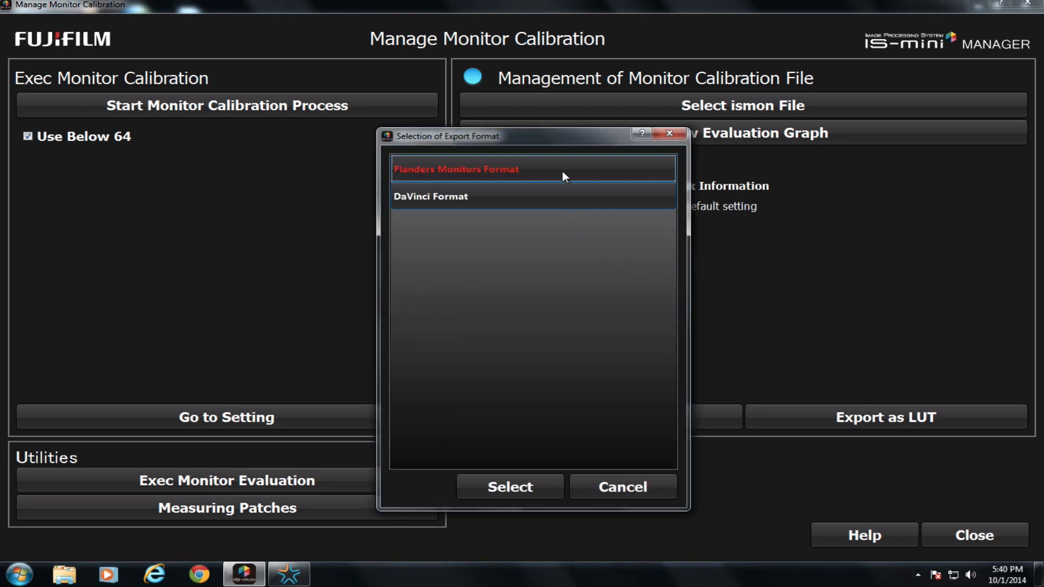
left_click(505, 169)
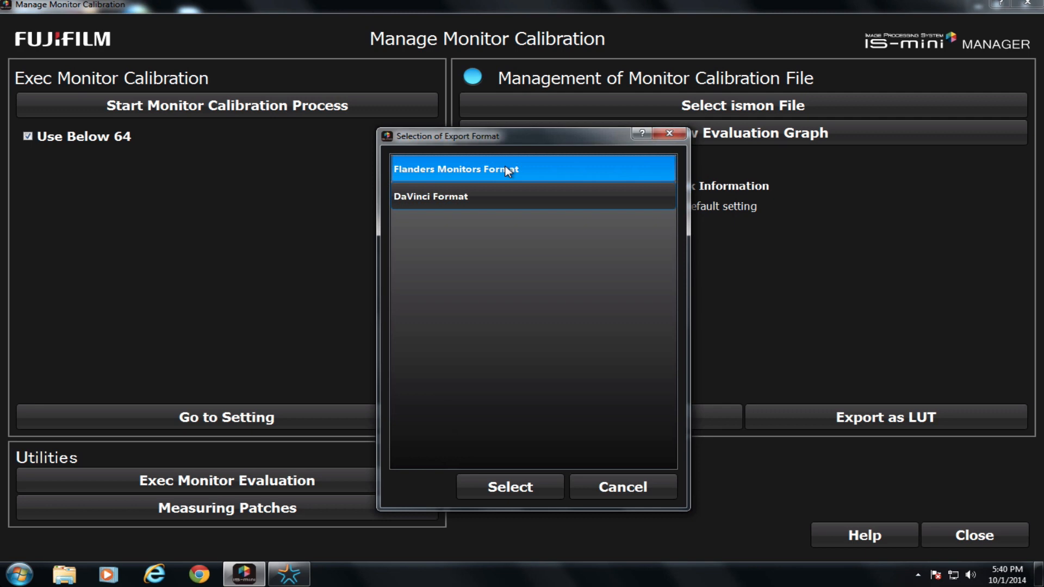
left_click(461, 199)
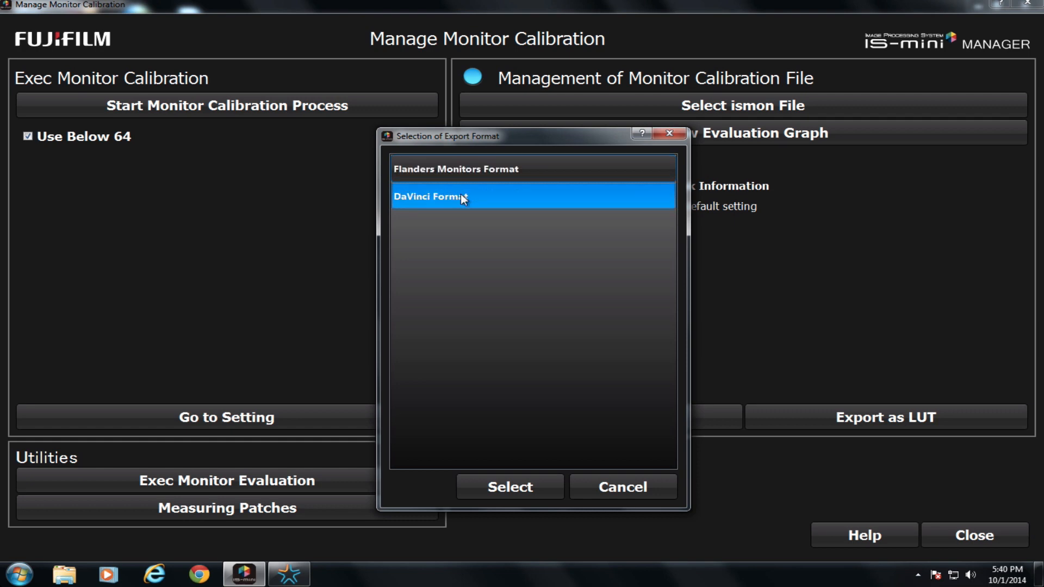
left_click(620, 487)
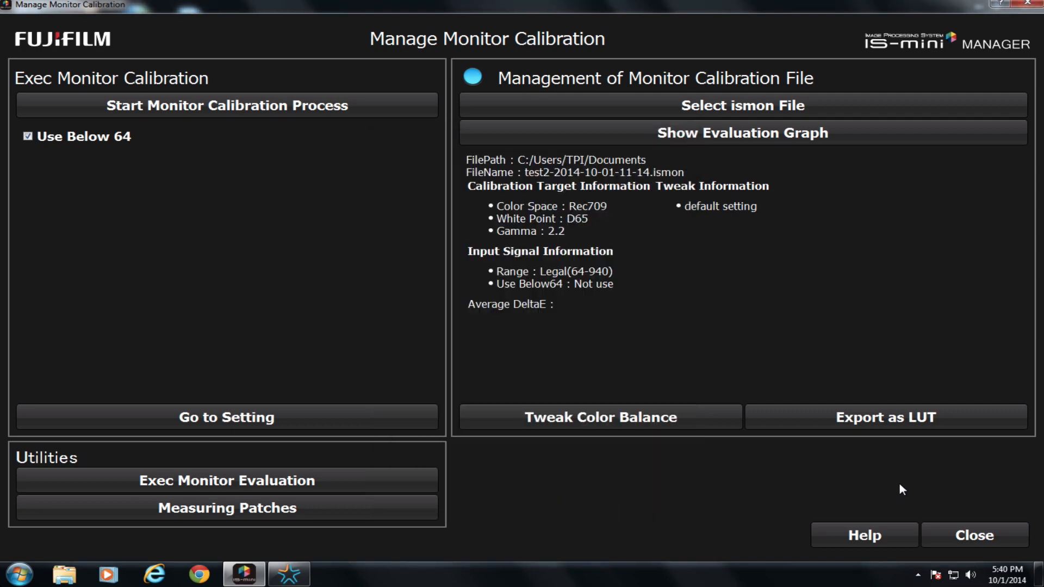
left_click(959, 536)
left_click(949, 533)
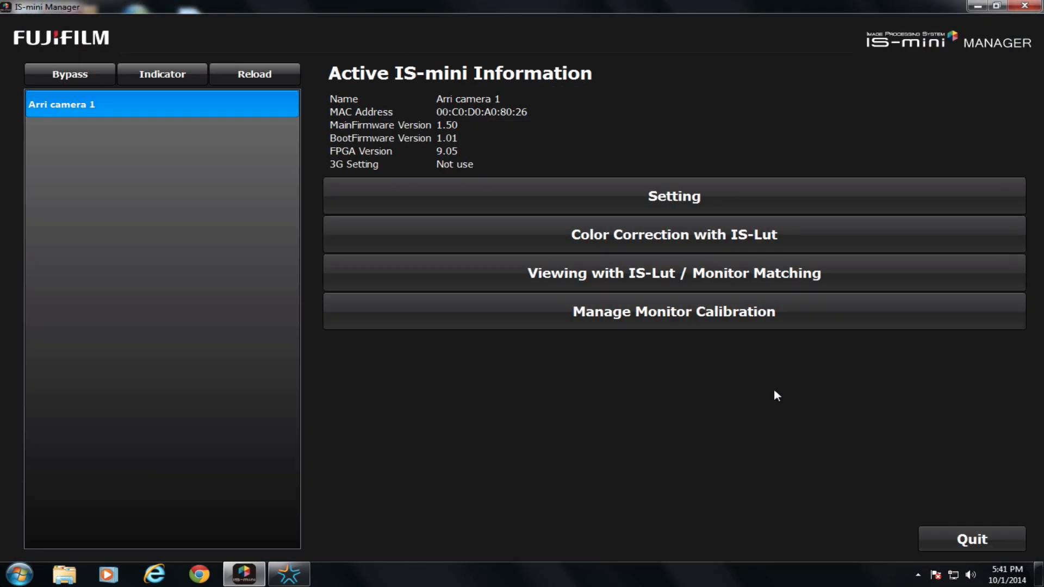
Check the viewing settings again, then enter color correction with IS-Lut, accepting that monitor calibration is disabled
left_click(739, 269)
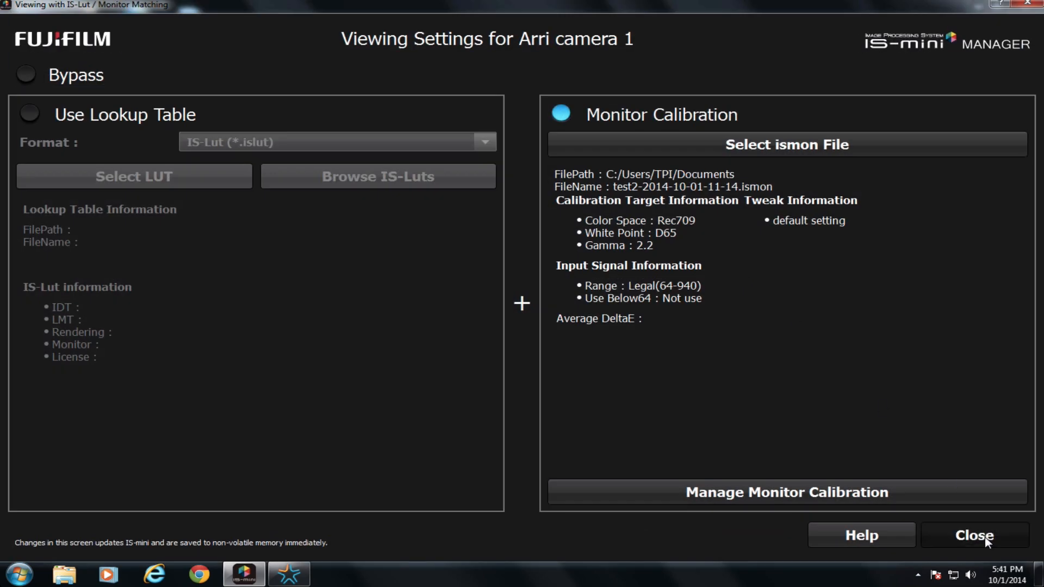
left_click(985, 536)
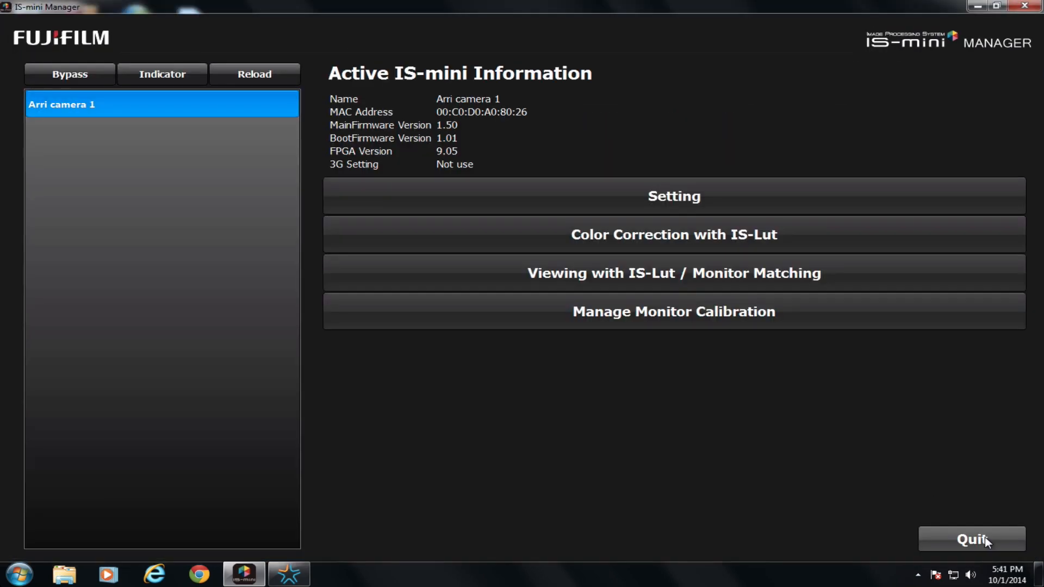
left_click(713, 237)
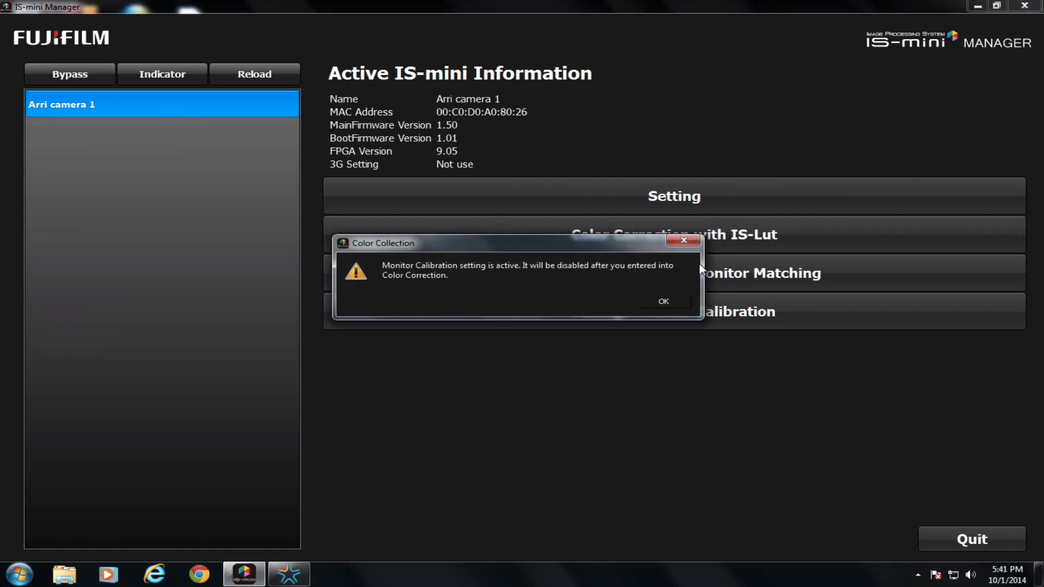
left_click(673, 303)
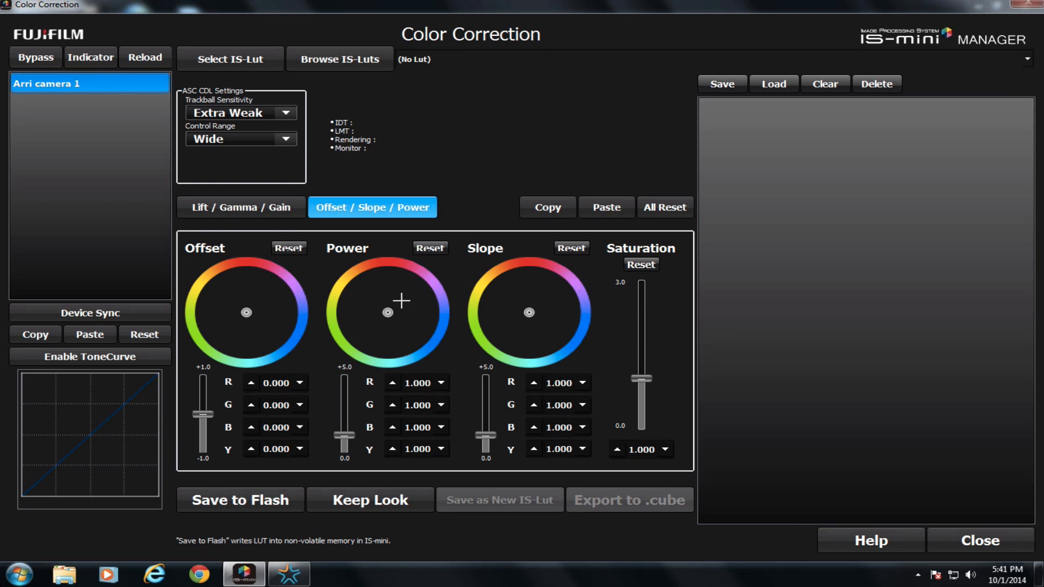
Try an Offset color shift of about R -0.082 and B 0.080, browse the IS-Luts without opening one, and reset the Offset
mouse_move(246, 312)
left_mouse_down()
mouse_move(219, 273)
mouse_move(265, 344)
mouse_move(249, 316)
left_mouse_up()
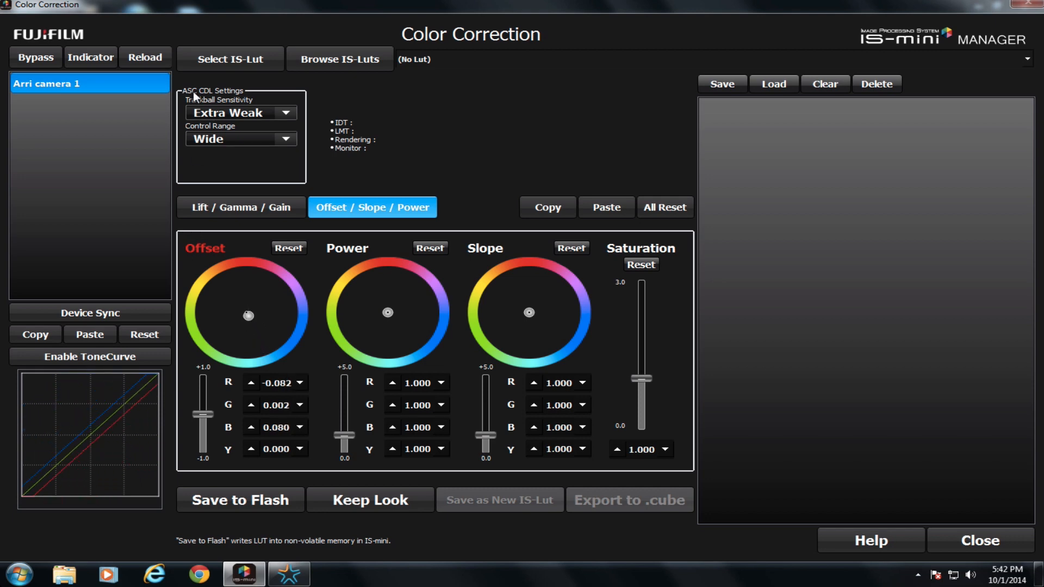
left_click(326, 61)
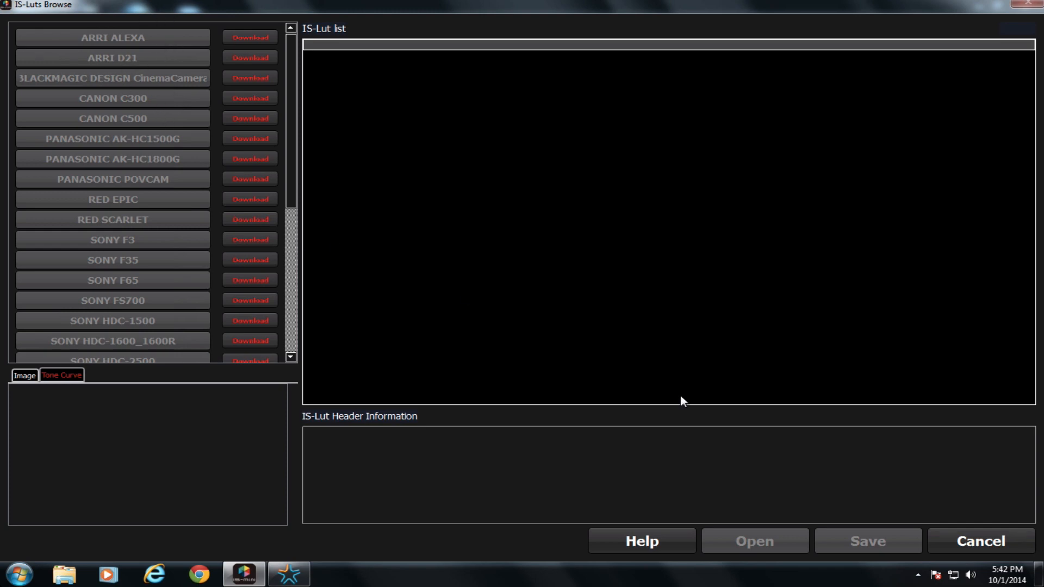
left_click(972, 542)
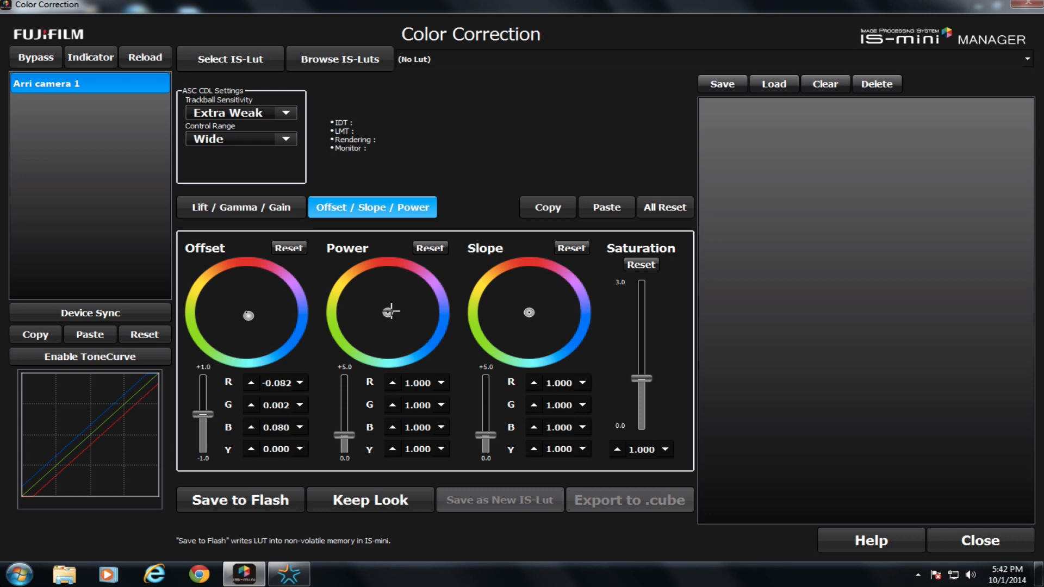
left_click(294, 247)
Set the Offset Y level to about 0.064 and the Power Y level to about 0.321, and keep the look
left_click_drag(203, 414, 203, 411)
left_click_drag(346, 433, 344, 445)
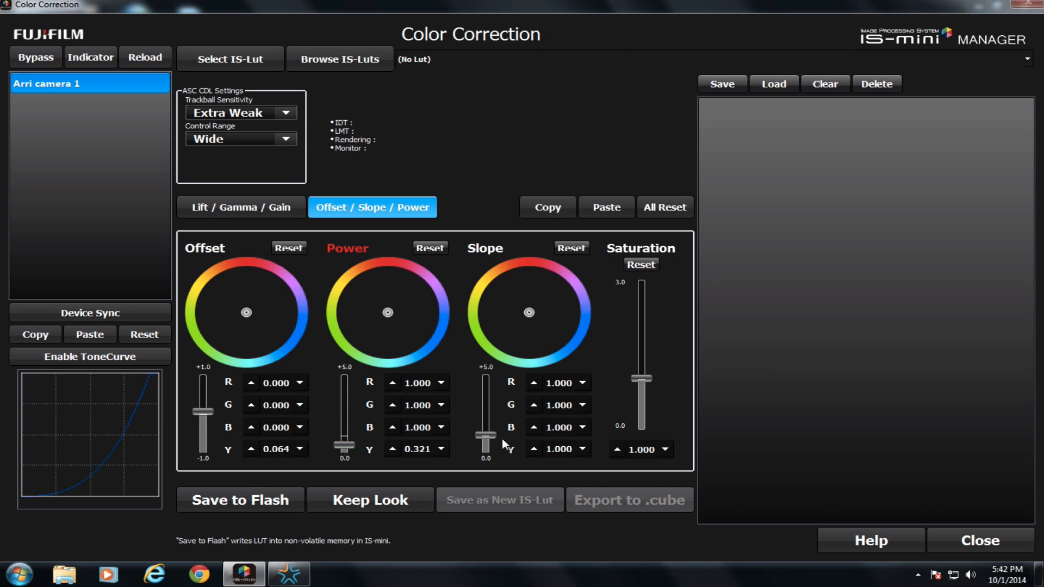
left_click(490, 433)
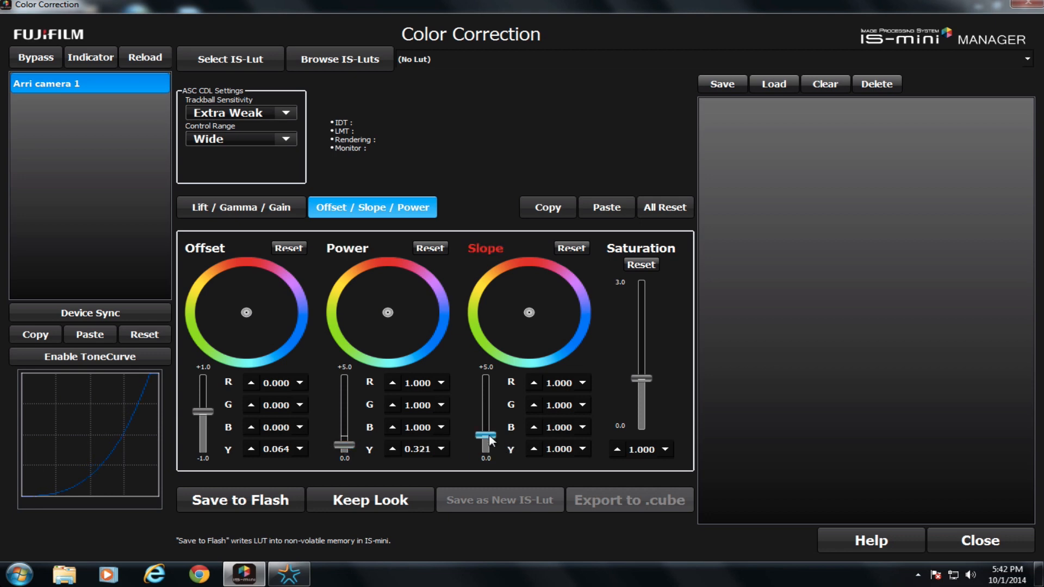
left_click(383, 502)
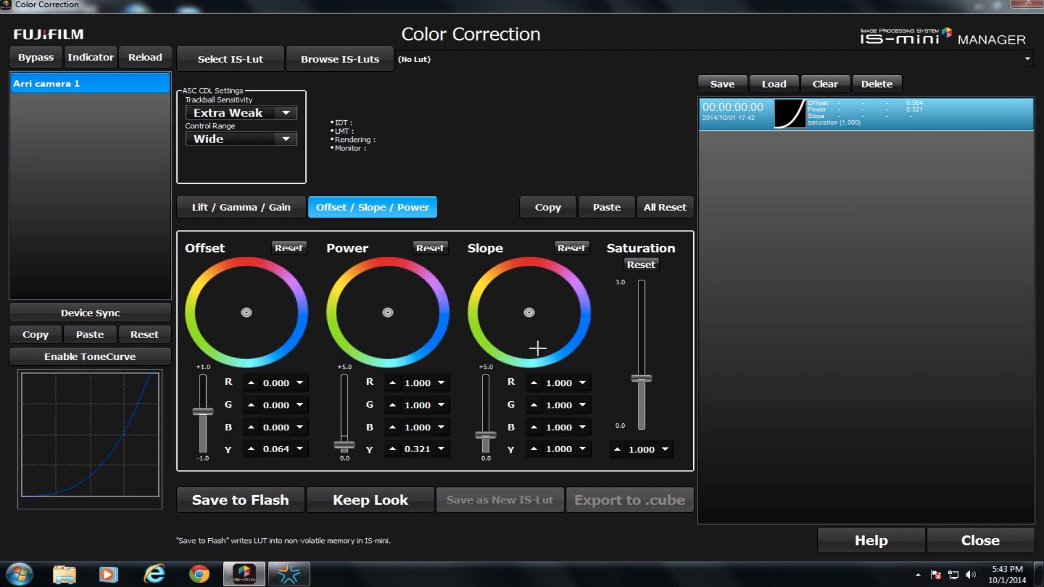
Set Slope Y to about 2.294, Offset Y to about -0.798 and Power RGB to about 1.017, 0.660 and 1.323, and keep the look
left_click_drag(481, 438, 483, 421)
left_click_drag(199, 410, 230, 454)
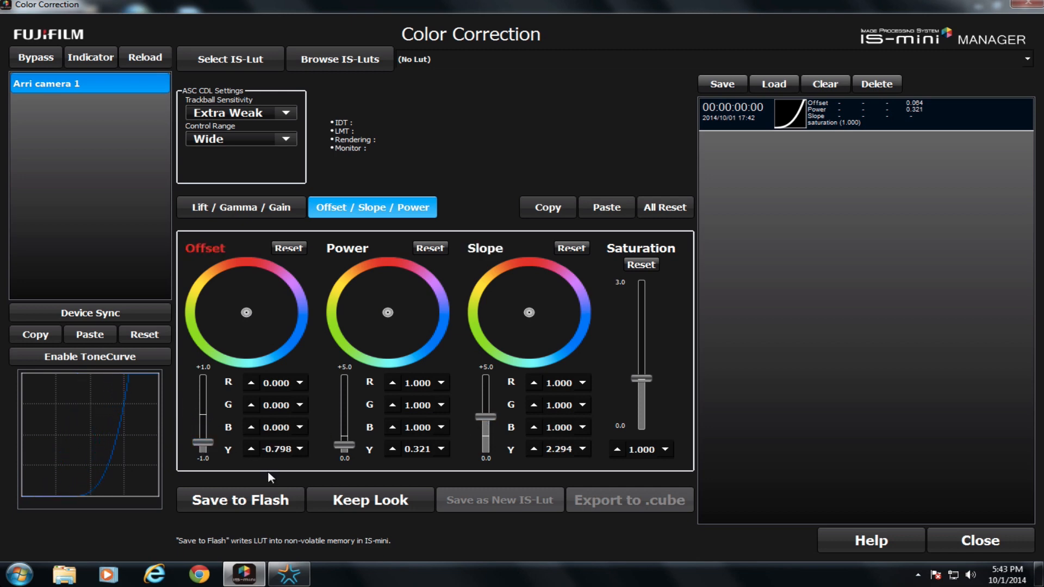
left_click(388, 313)
left_click_drag(388, 312, 457, 308)
left_click(421, 498)
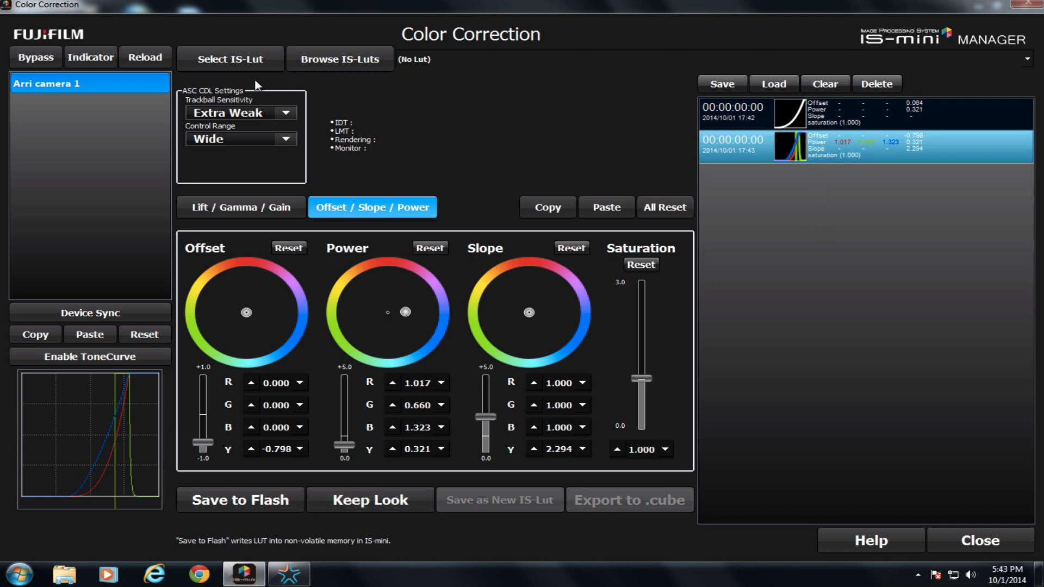
Enable the tone curve, pull its midpoint toward the shadows and above the diagonal, and keep the look
left_click(110, 352)
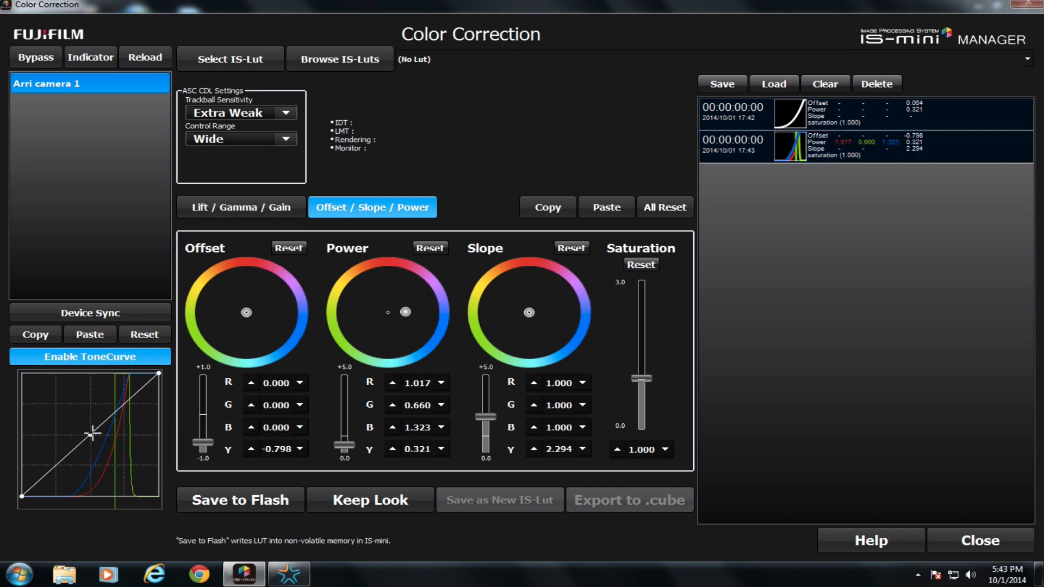
left_click_drag(91, 436, 49, 450)
left_click(372, 499)
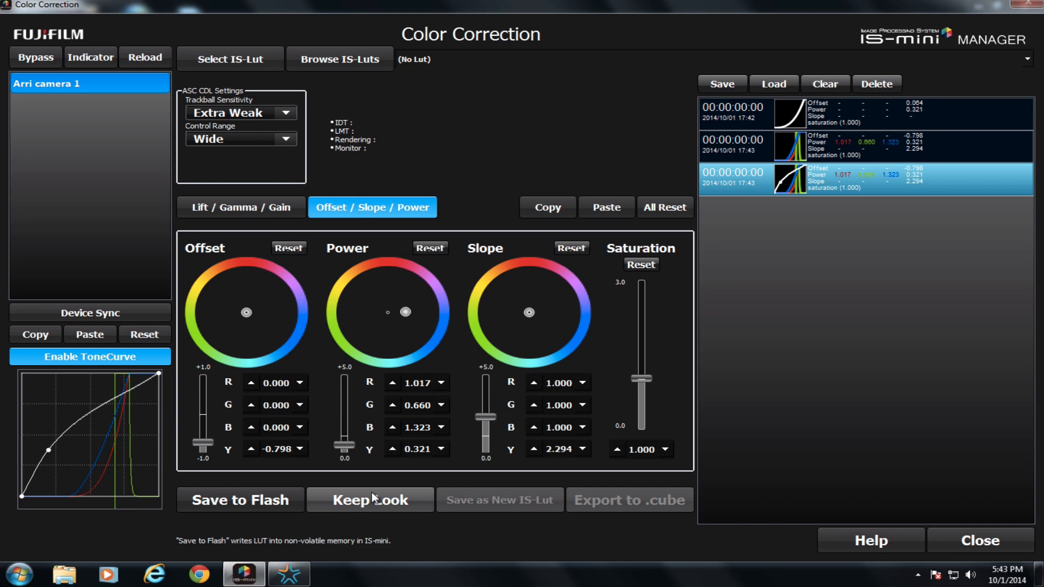
Recall the first two kept looks in turn, and give the second look the comment "woman enters building"
left_click(761, 143)
left_click(750, 110)
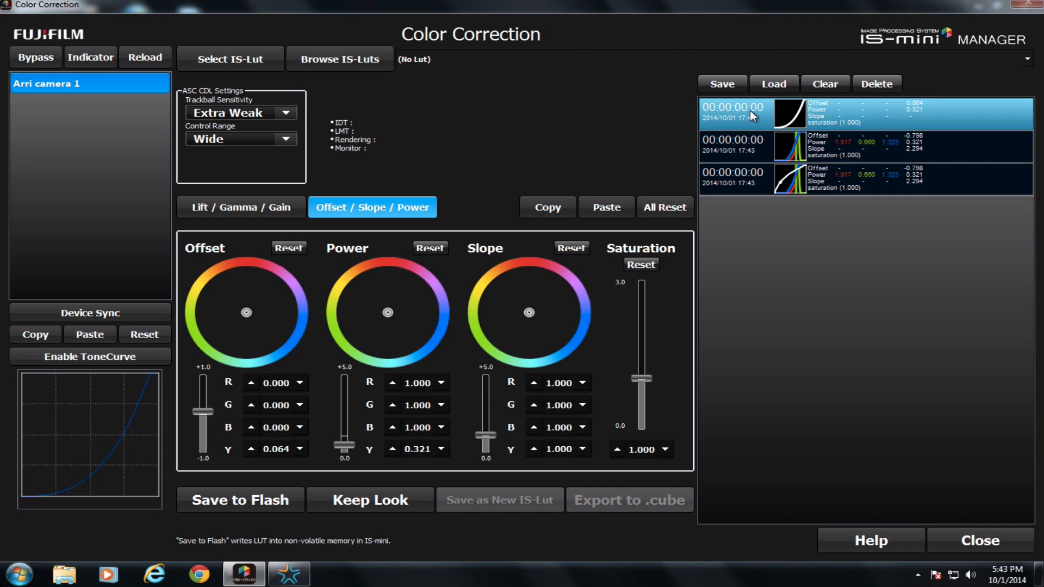
double_click(730, 139)
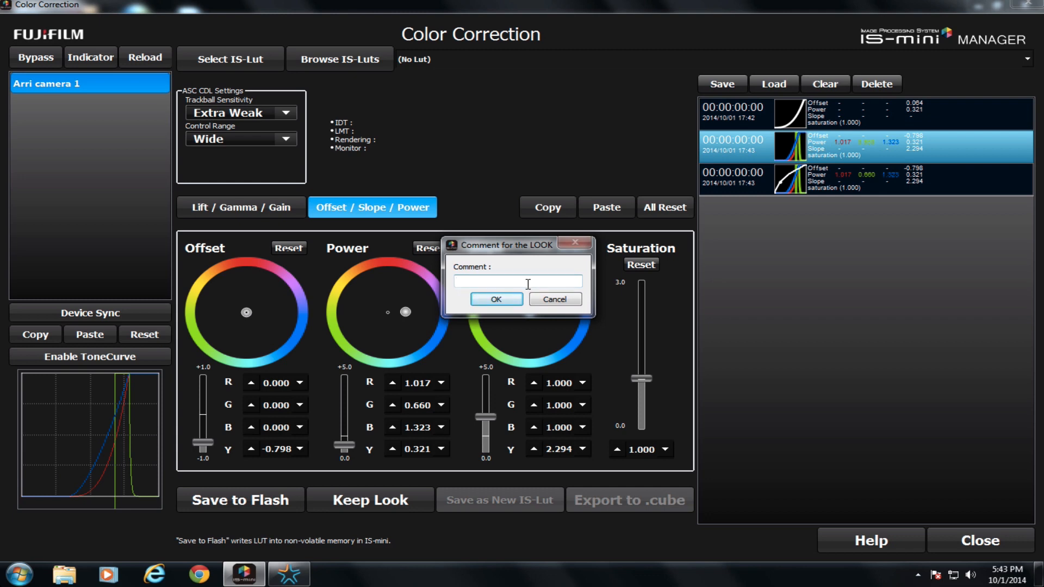
type("wome")
type("n enters")
type(" building")
key("Return")
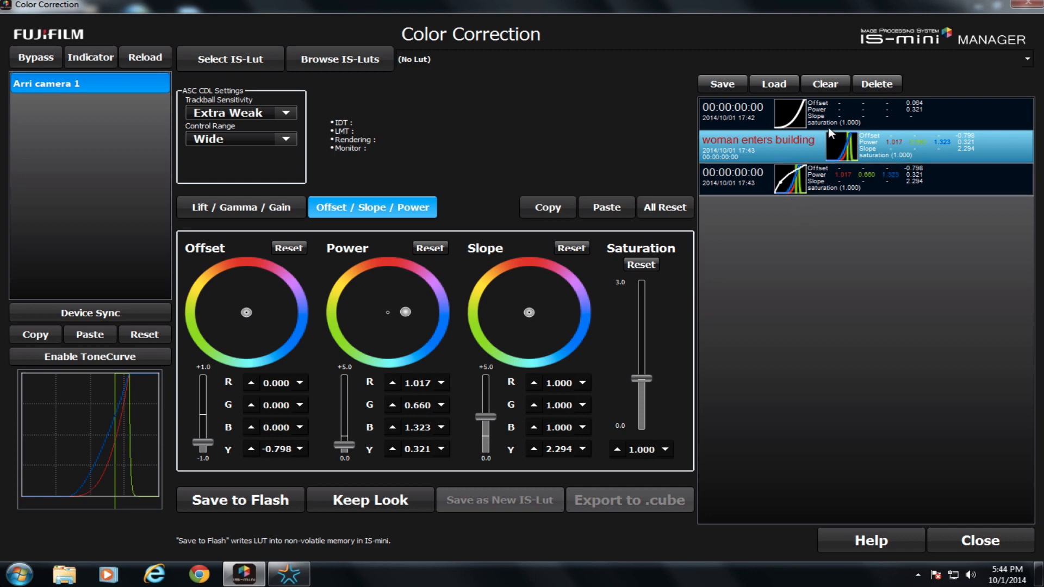
Save the looks as the LMT file "movie onset session 1", and check the loadable LMT files without opening one
left_click(729, 86)
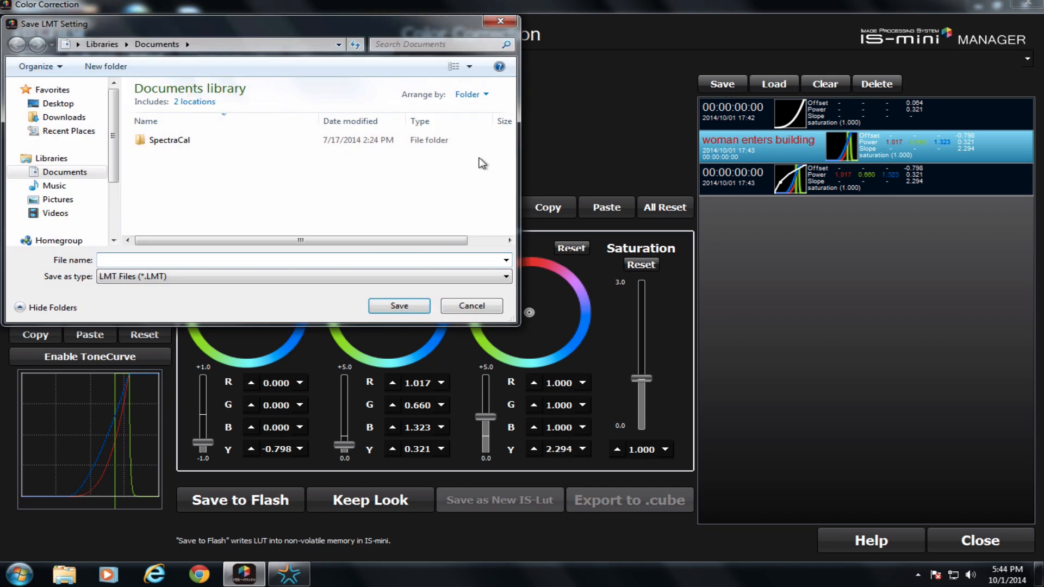
type("movie onset session")
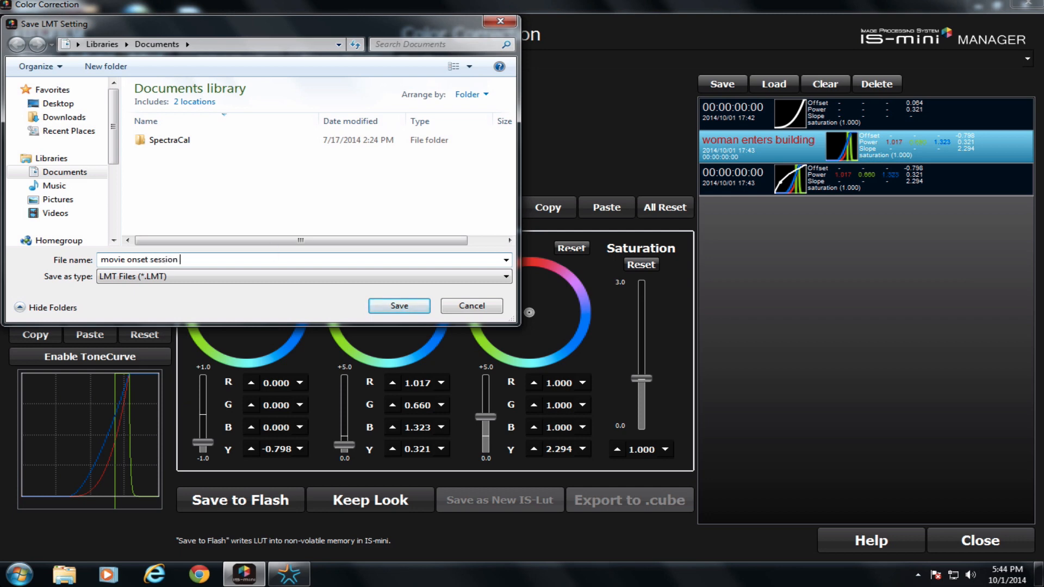
key("Return")
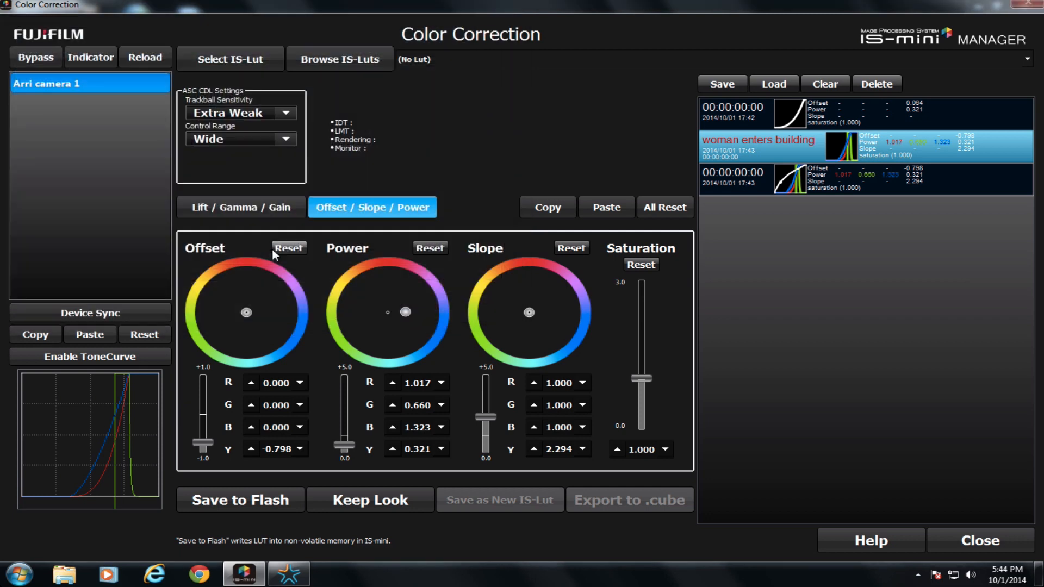
left_click(784, 82)
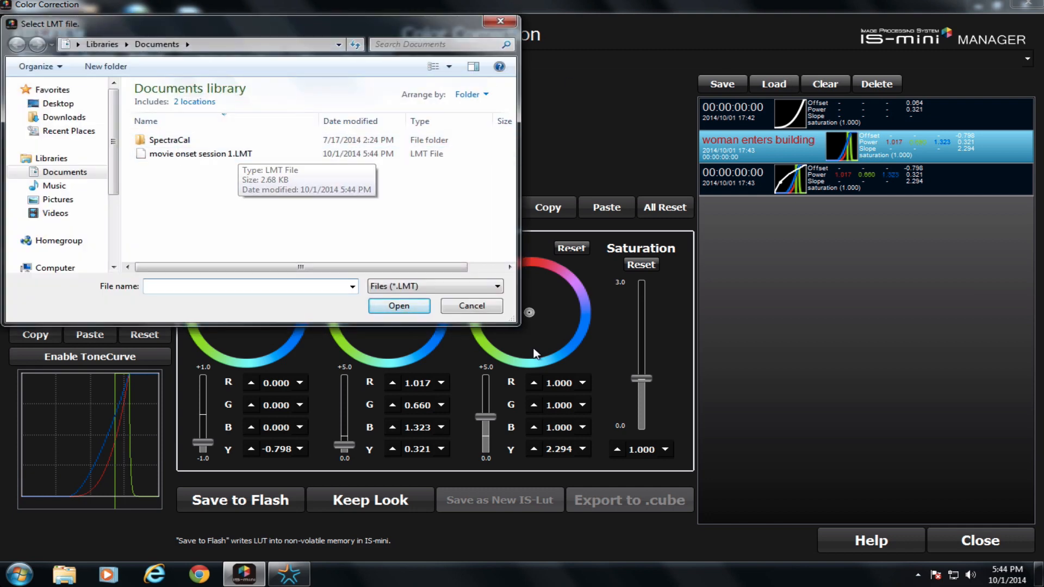
left_click(448, 307)
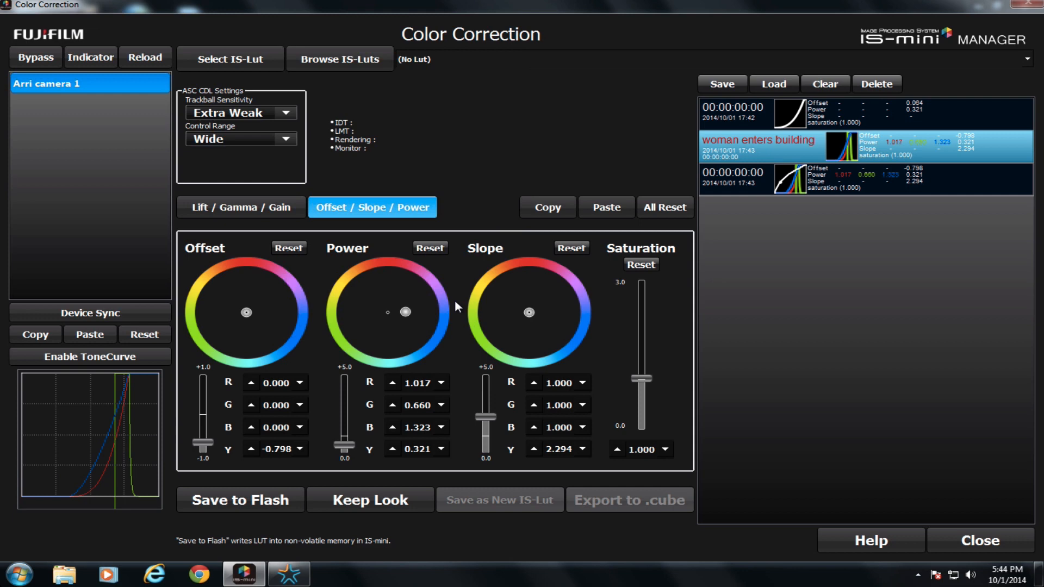
Review the Trackball Sensitivity options without changing them, and set the Control Range to Normal
left_click(287, 114)
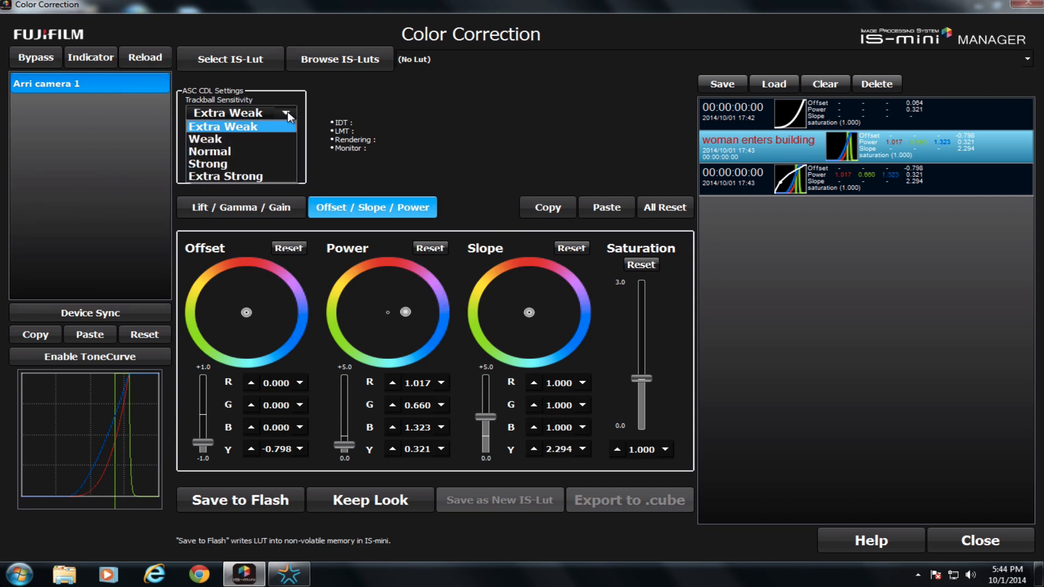
left_click(369, 96)
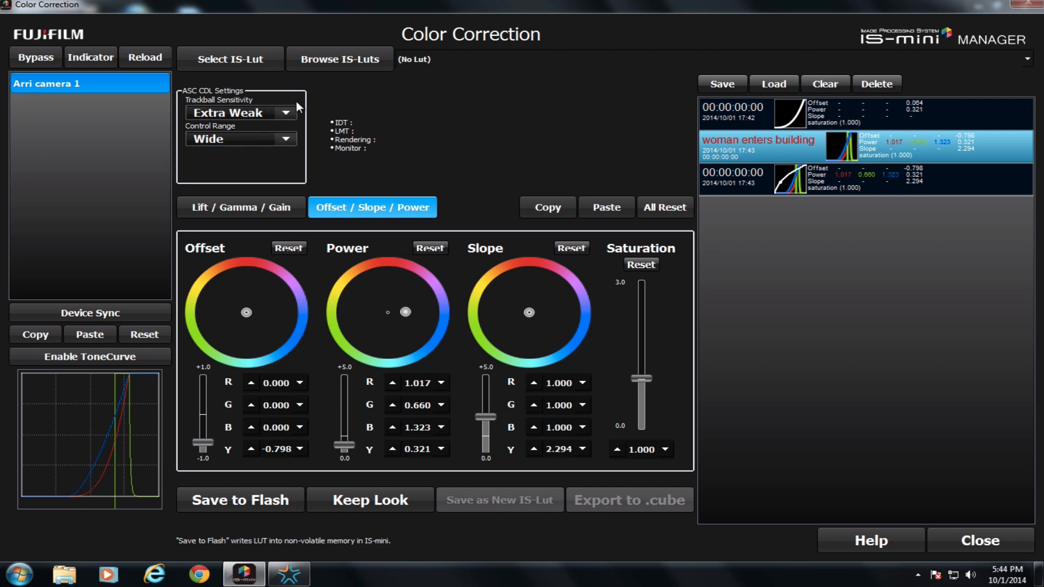
left_click(278, 137)
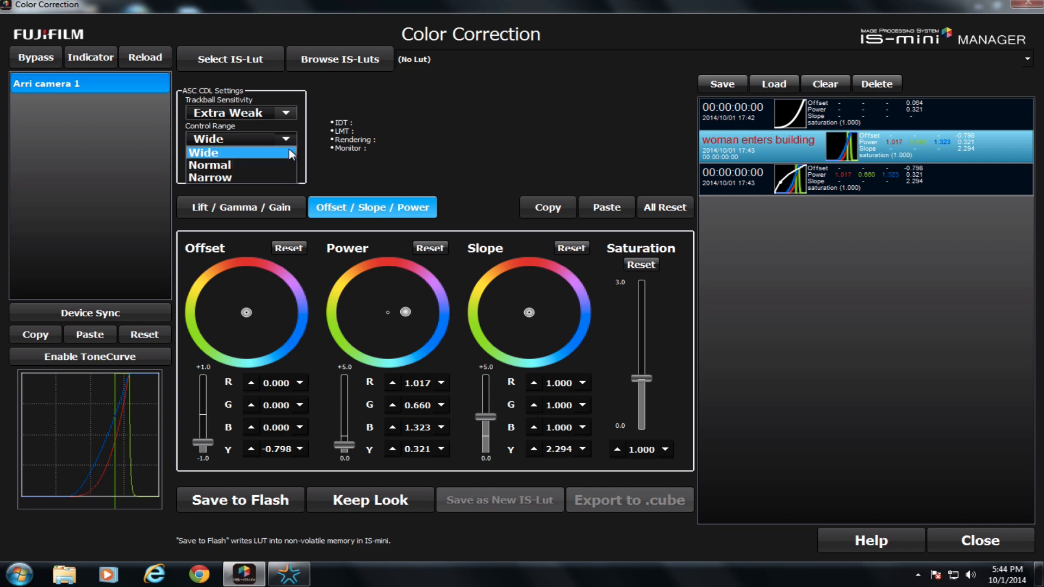
left_click(288, 161)
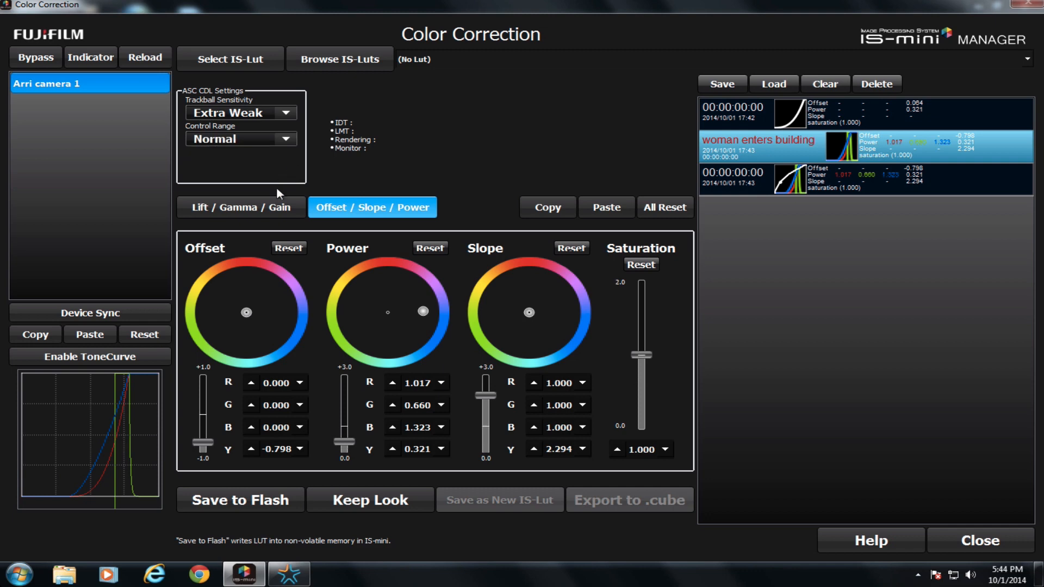
Switch to Lift / Gamma / Gain, raise the Gamma Y level to about -0.650, and return to Offset / Slope / Power
left_click(278, 209)
left_click(373, 207)
left_click(279, 210)
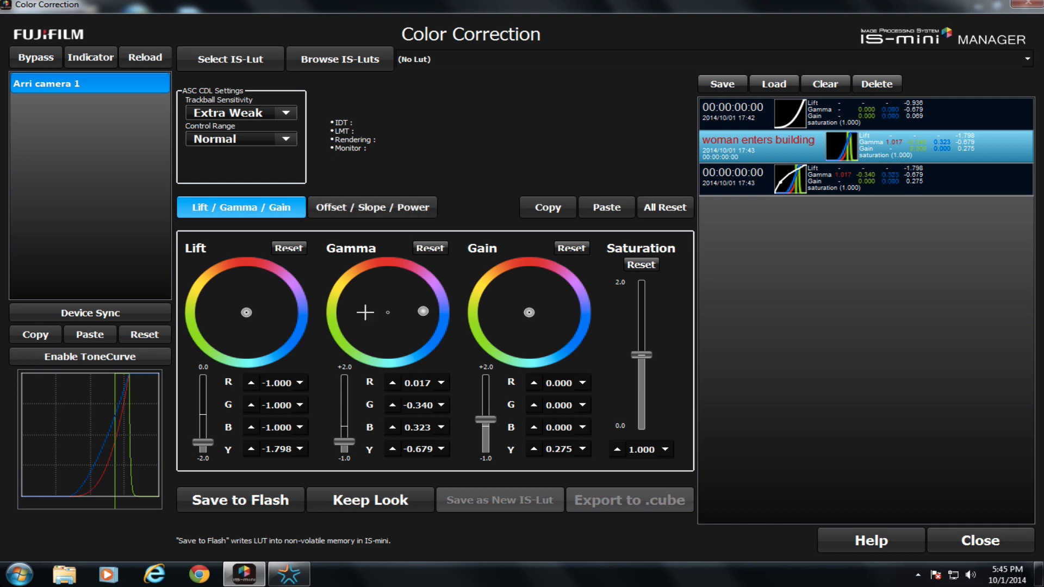
mouse_move(344, 441)
left_mouse_down()
mouse_move(351, 405)
mouse_move(334, 409)
mouse_move(333, 433)
left_mouse_up()
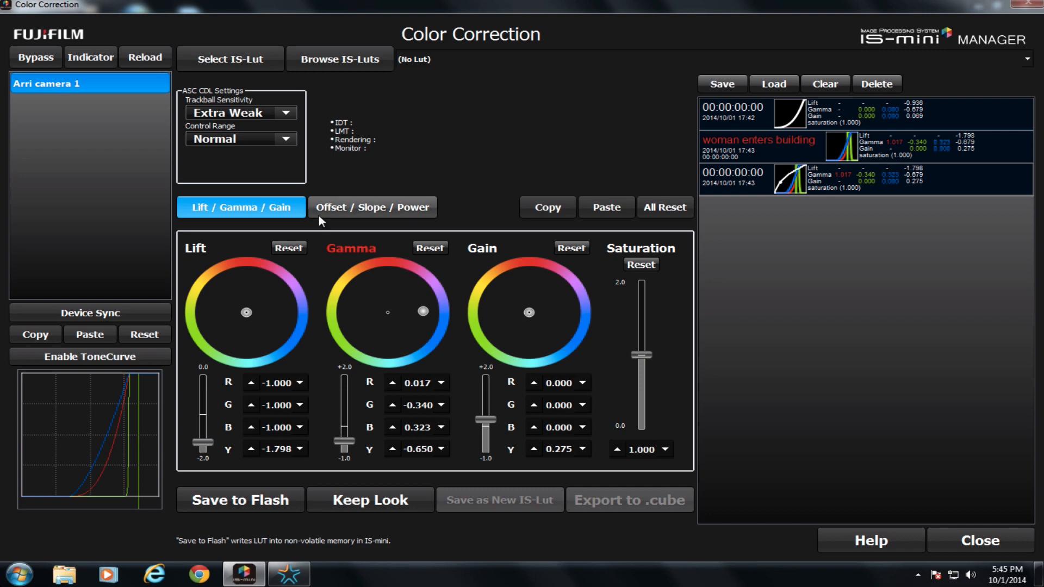
left_click(348, 209)
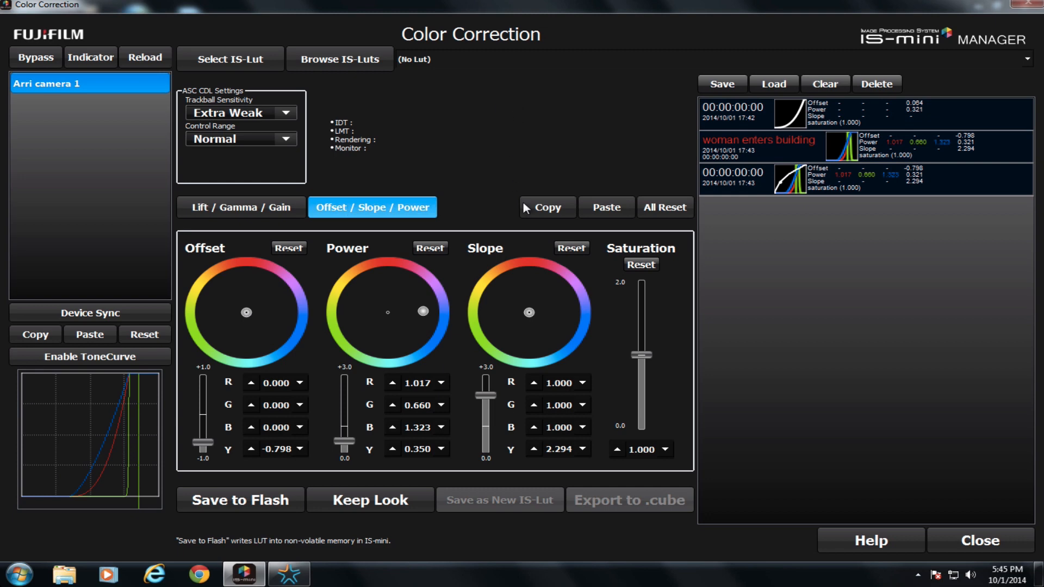
Copy the current ASC-CDL parameters to the clipboard, dismiss the information dialog, and close color correction
left_click(536, 210)
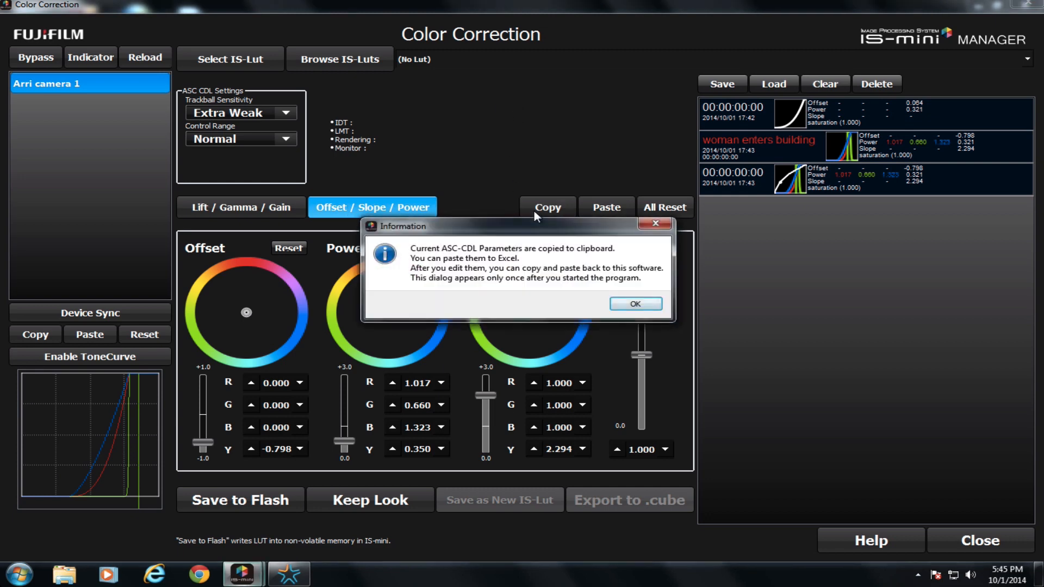
left_click(634, 304)
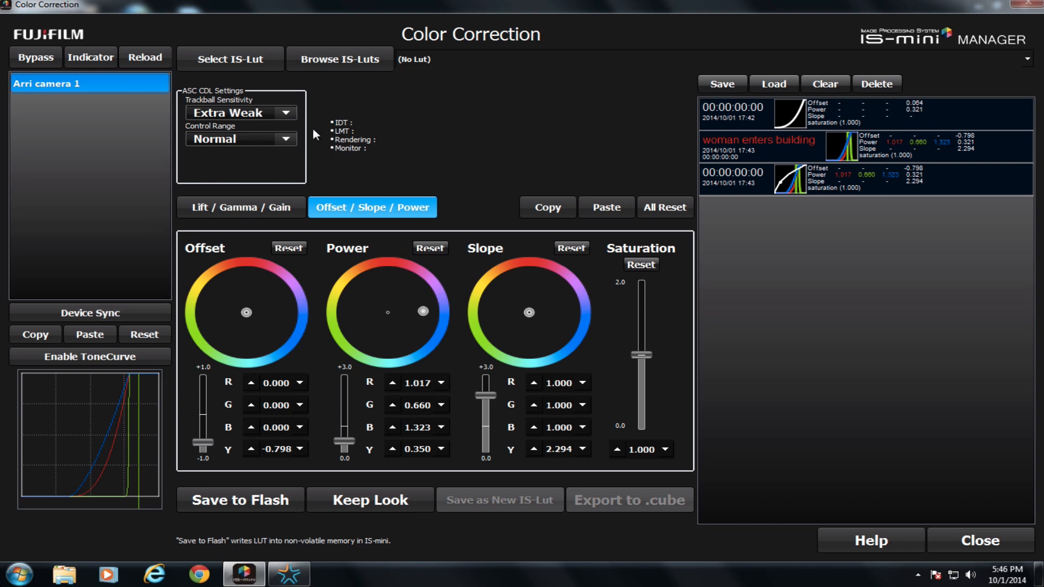
left_click(953, 536)
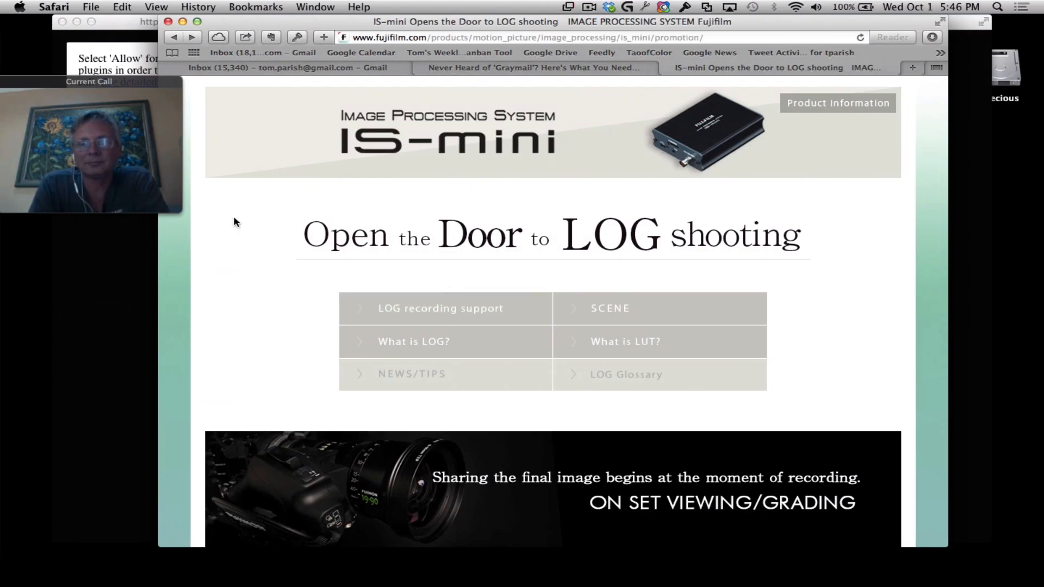
mouse_move(162, 197)
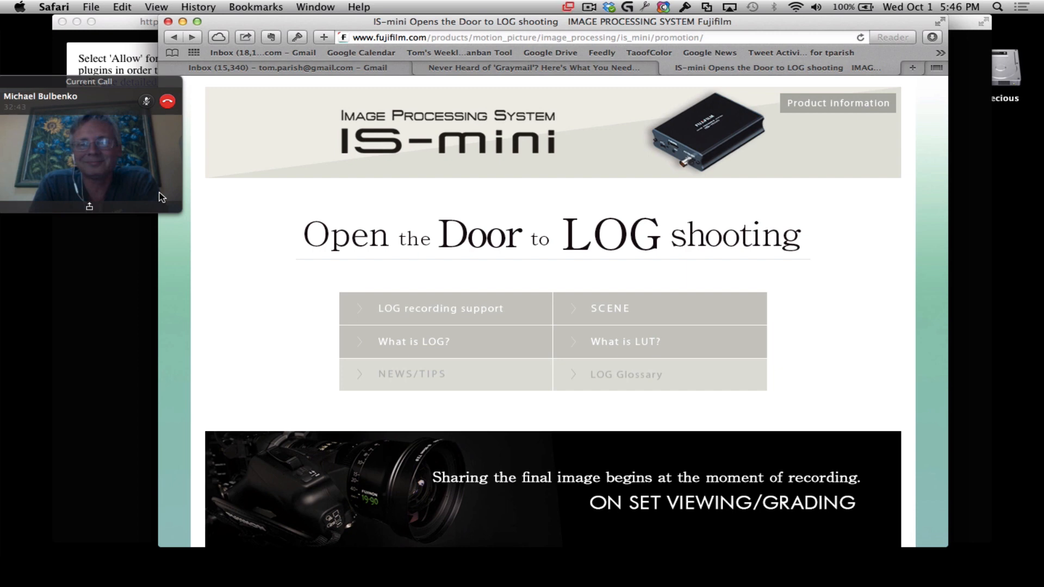